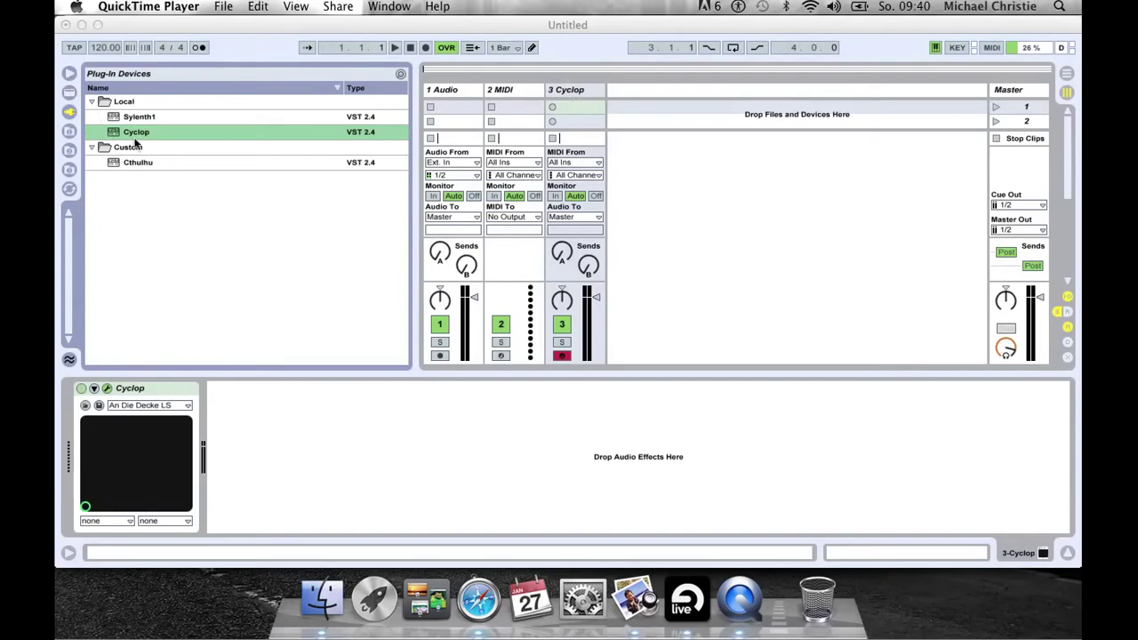
Step: Load the Impulse instrument from the Live Devices onto the 2 MIDI track, hiding the Cyclop plug-in window
left_click(582, 92)
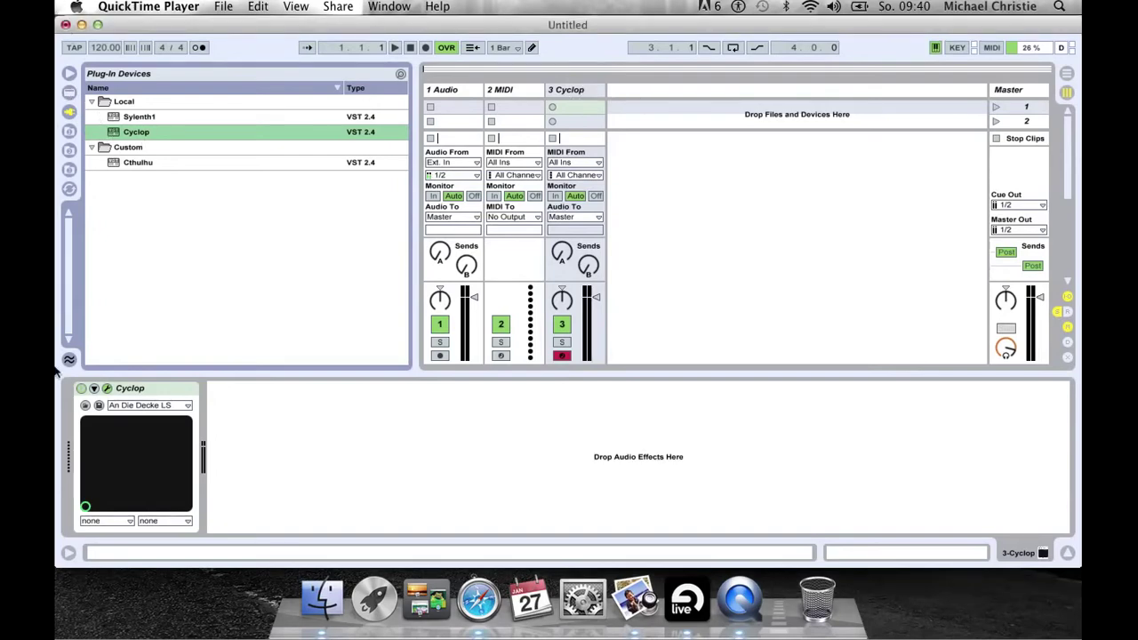
left_click(69, 93)
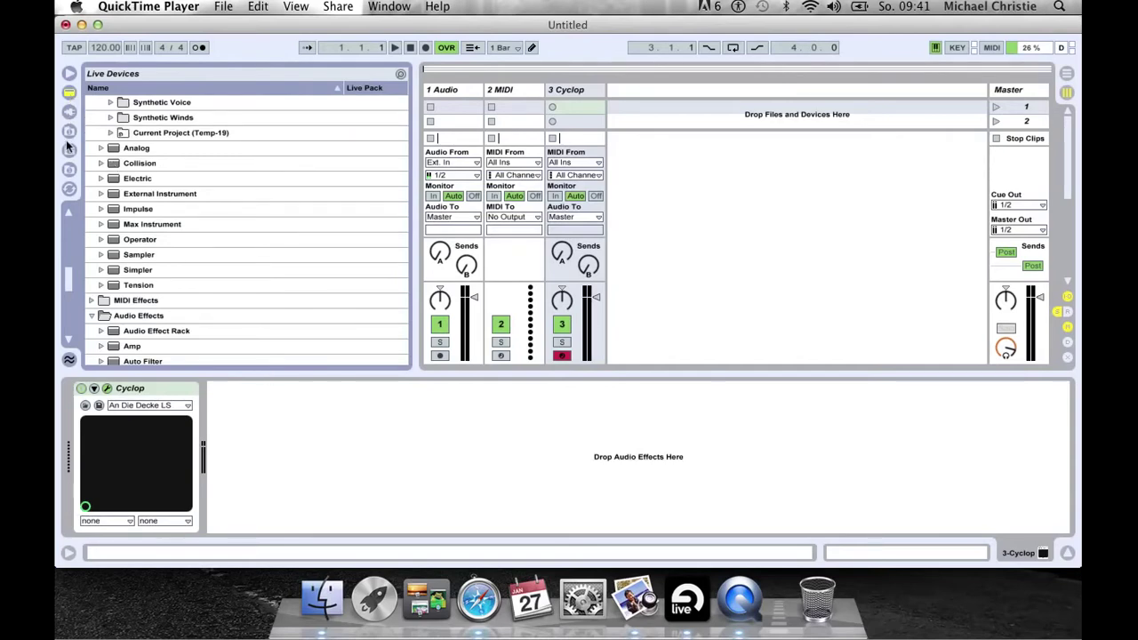
left_click(139, 214)
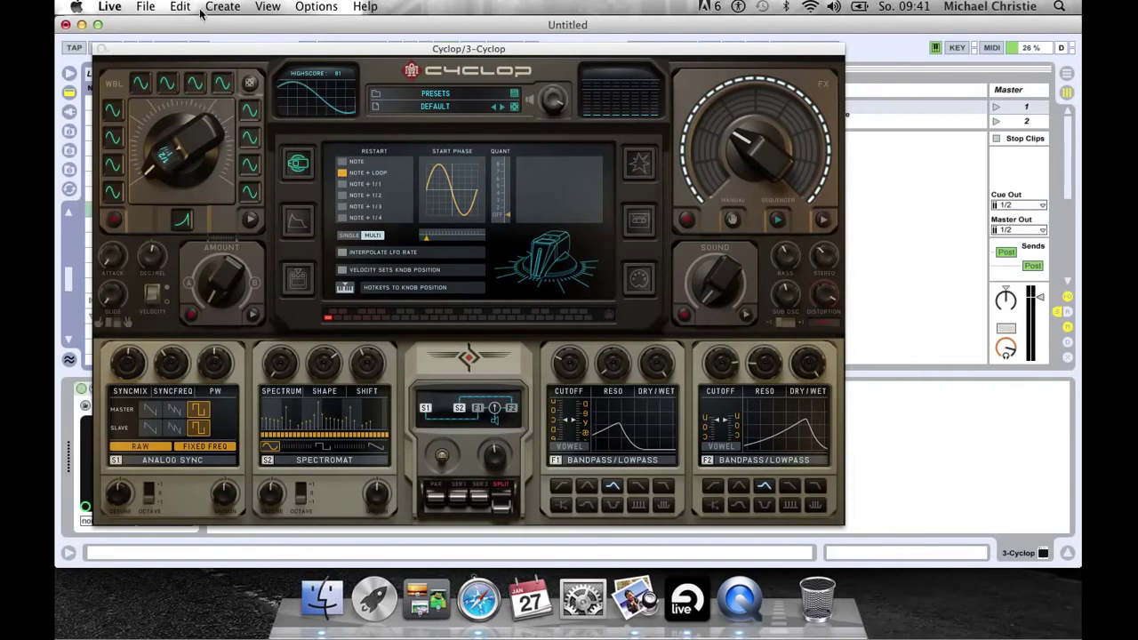
key("super+alt+p")
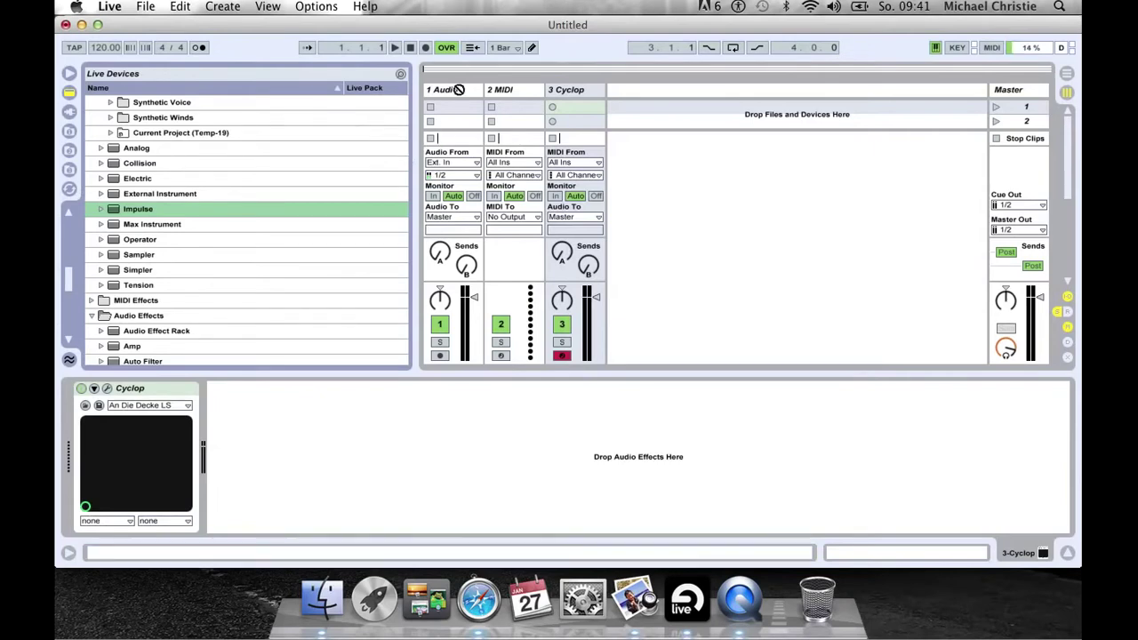
left_click(504, 96)
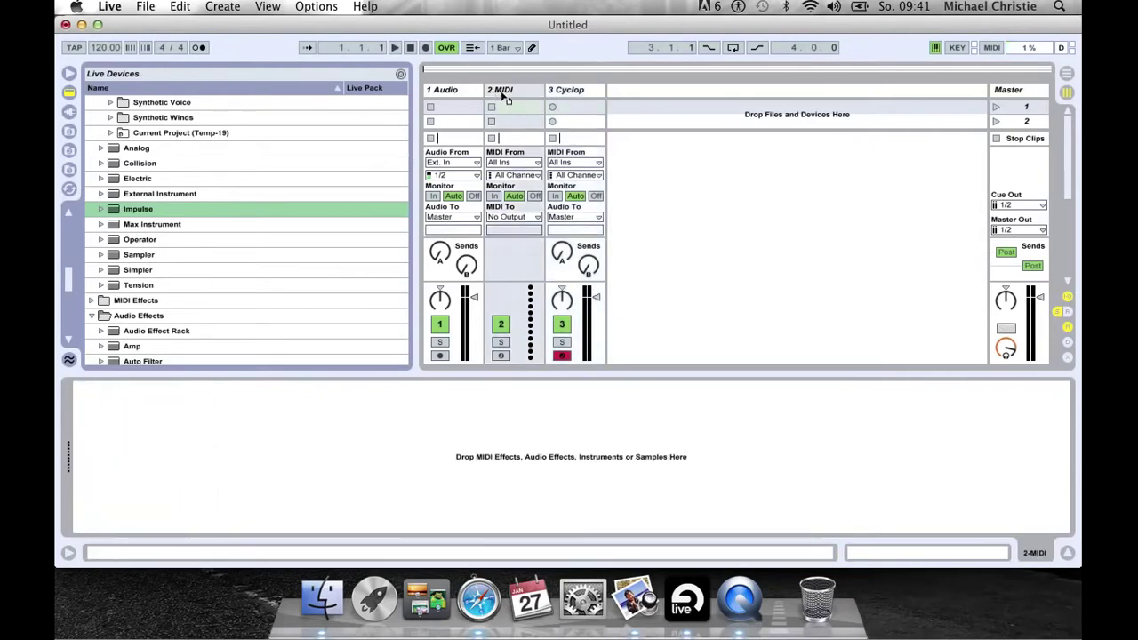
key("Return")
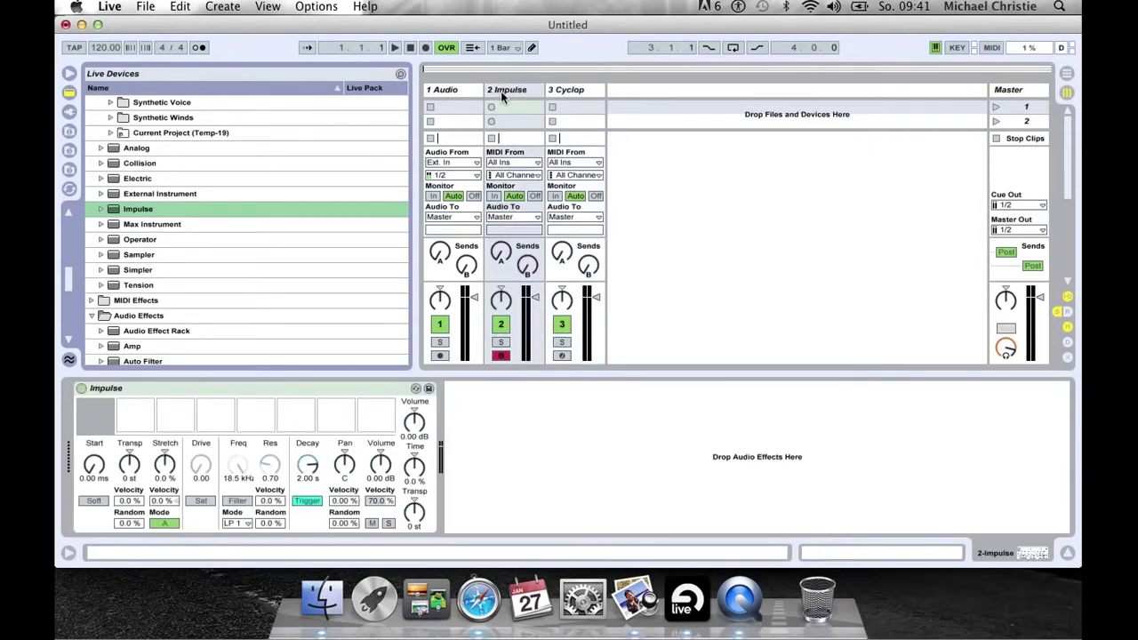
Step: Show the Samples folder in the browser and collapse the Vengeance Essential Dubstep Vol.1 folder
left_click(68, 151)
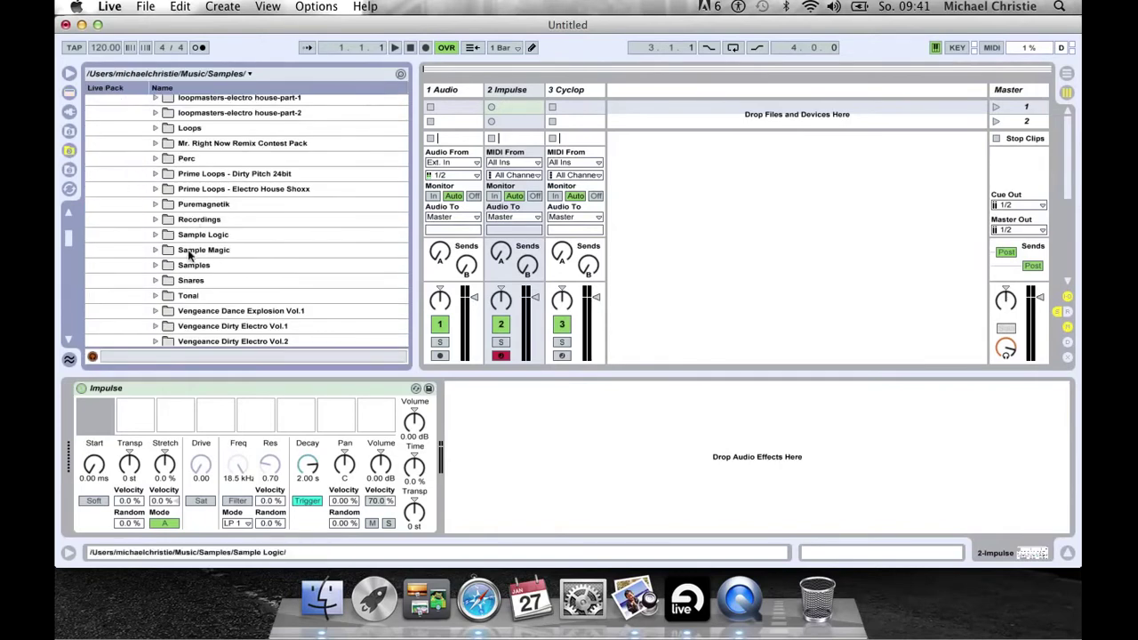
scroll(182, 262, "down", 5)
scroll(180, 268, "down", 3)
scroll(180, 267, "up", 5)
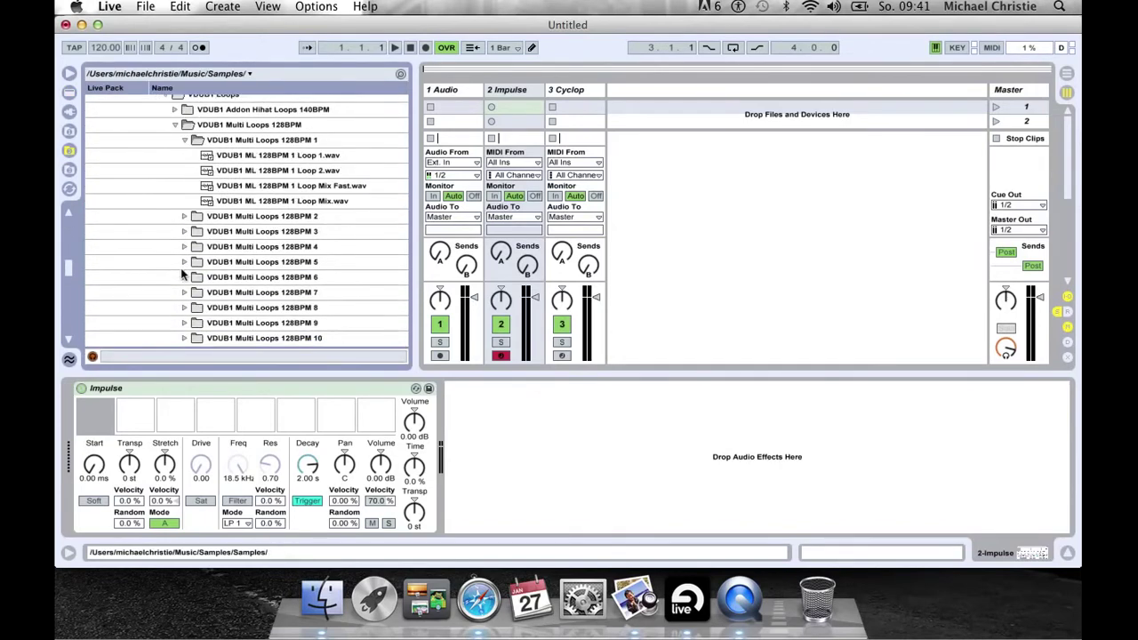
scroll(180, 268, "down", 5)
scroll(181, 268, "up", 3)
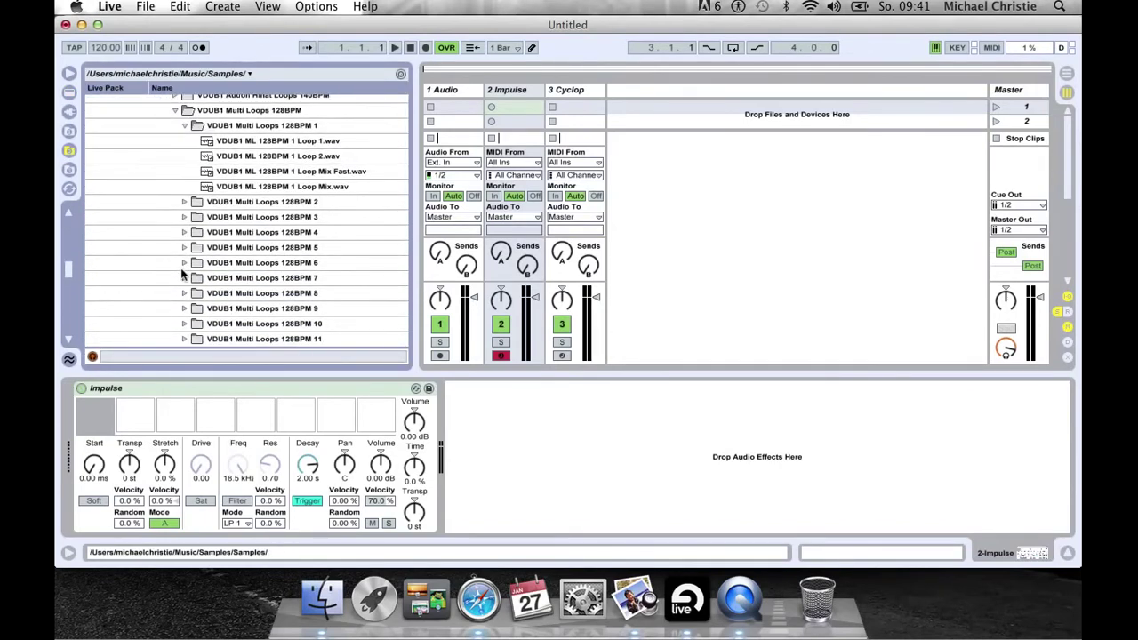
scroll(180, 267, "up", 5)
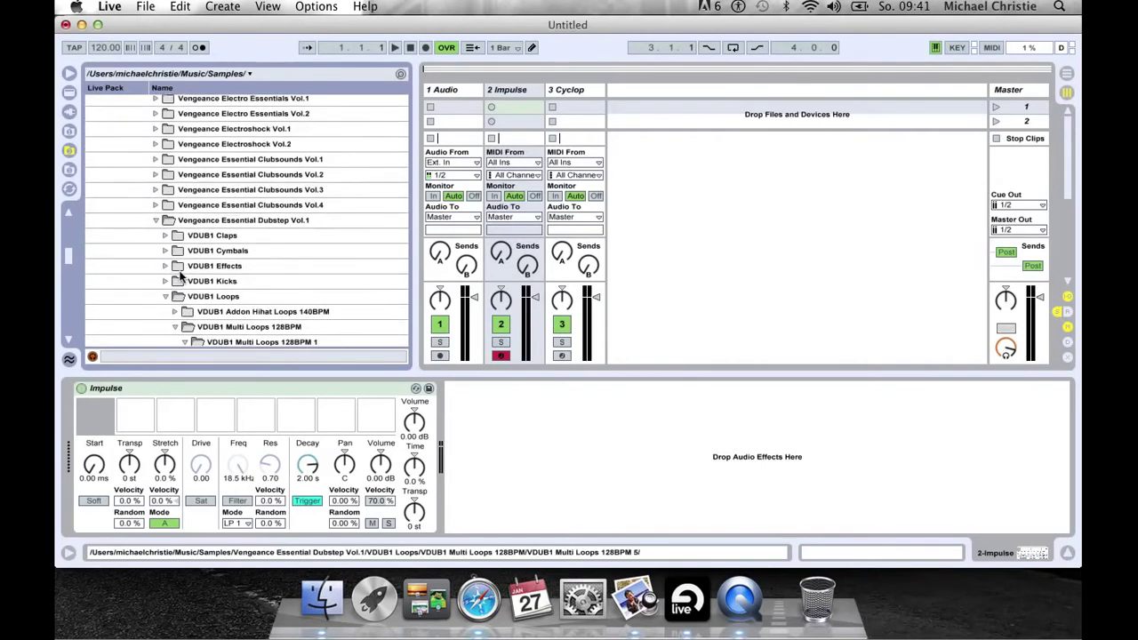
left_click(155, 219)
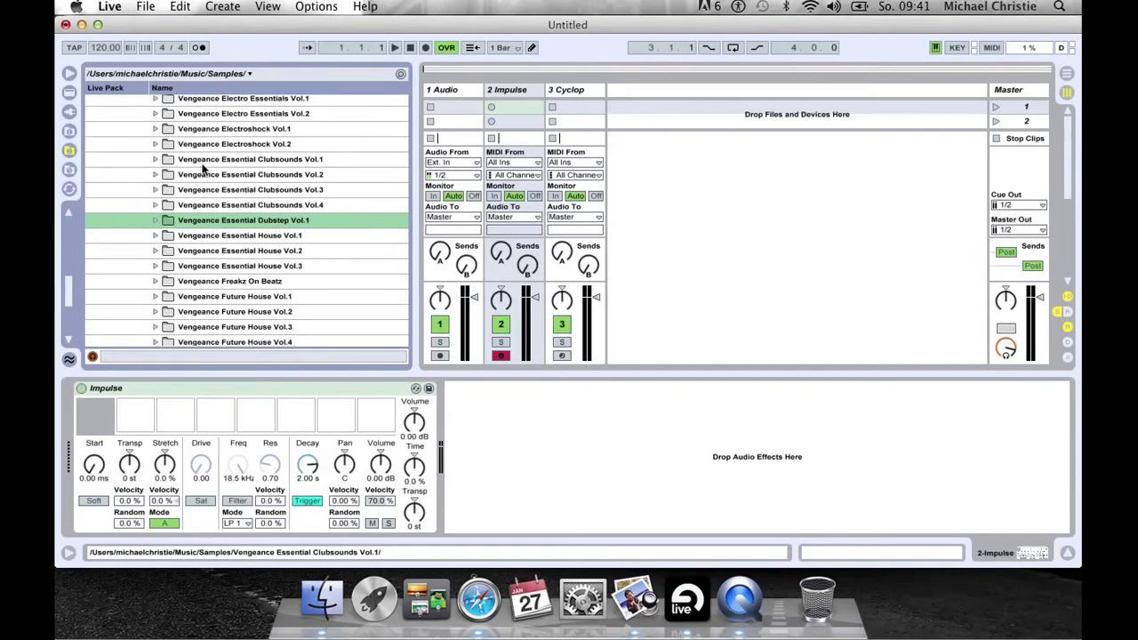
Step: Expand the Vengeance Dirty Electro Vol.2 folder in the sample library
scroll(203, 169, "up", 7)
scroll(203, 168, "down", 3)
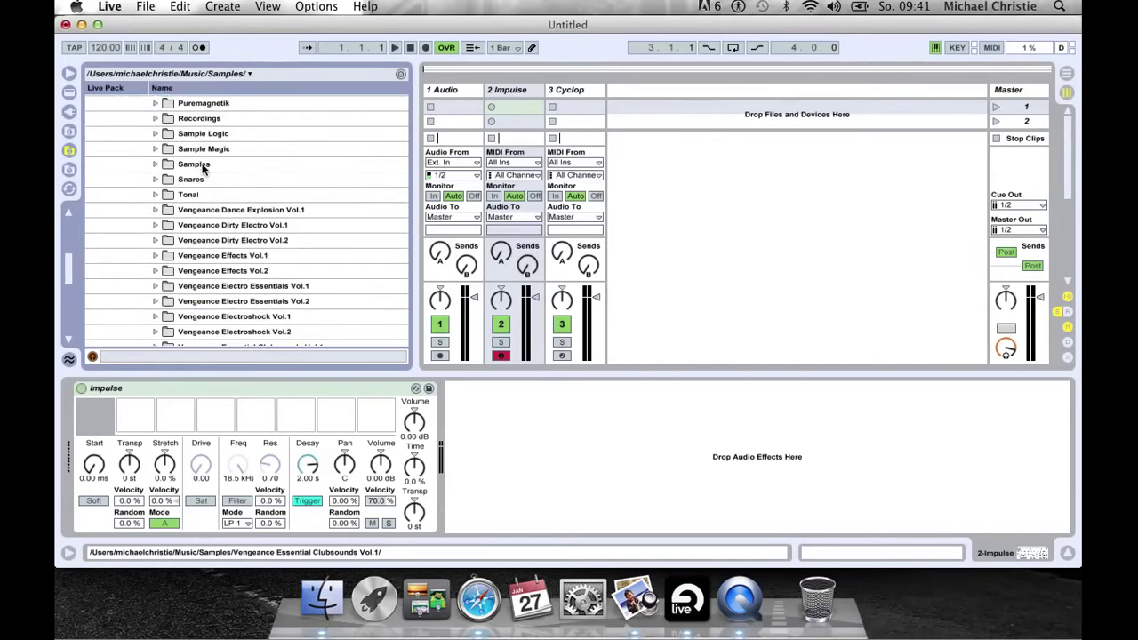
scroll(202, 169, "down", 1)
scroll(203, 169, "down", 5)
scroll(202, 169, "up", 7)
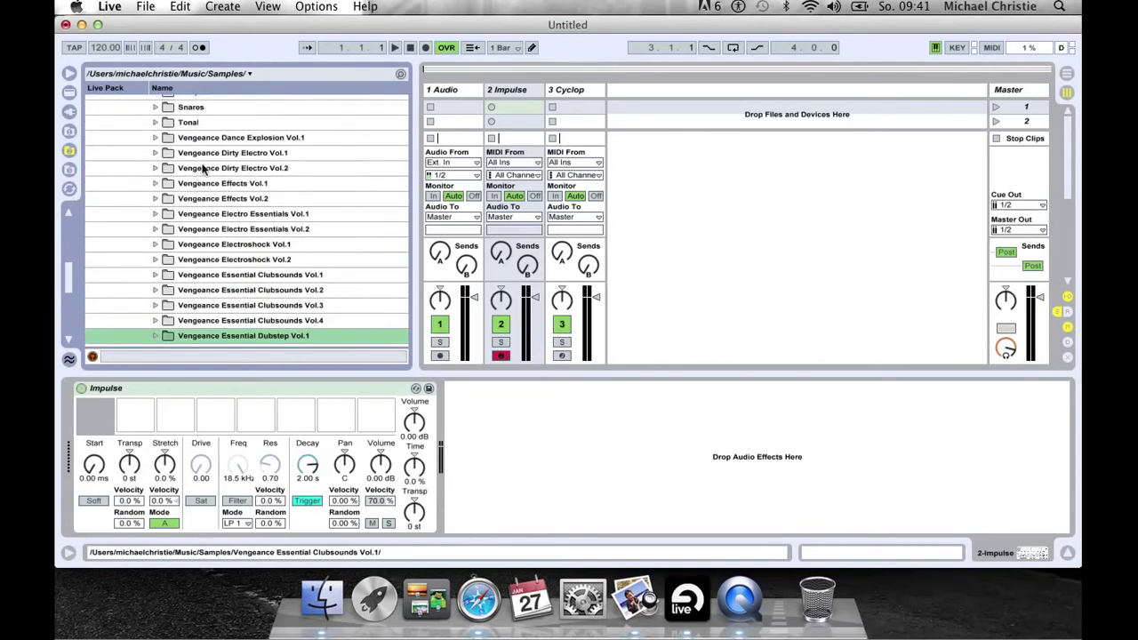
scroll(203, 169, "down", 5)
scroll(205, 209, "down", 5)
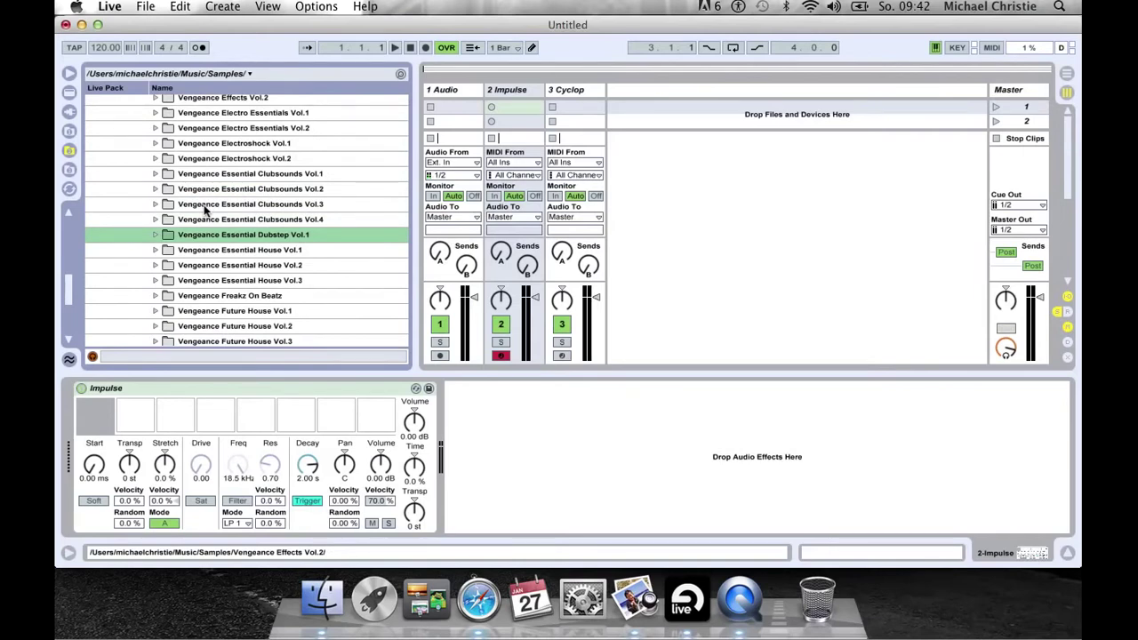
scroll(204, 209, "up", 6)
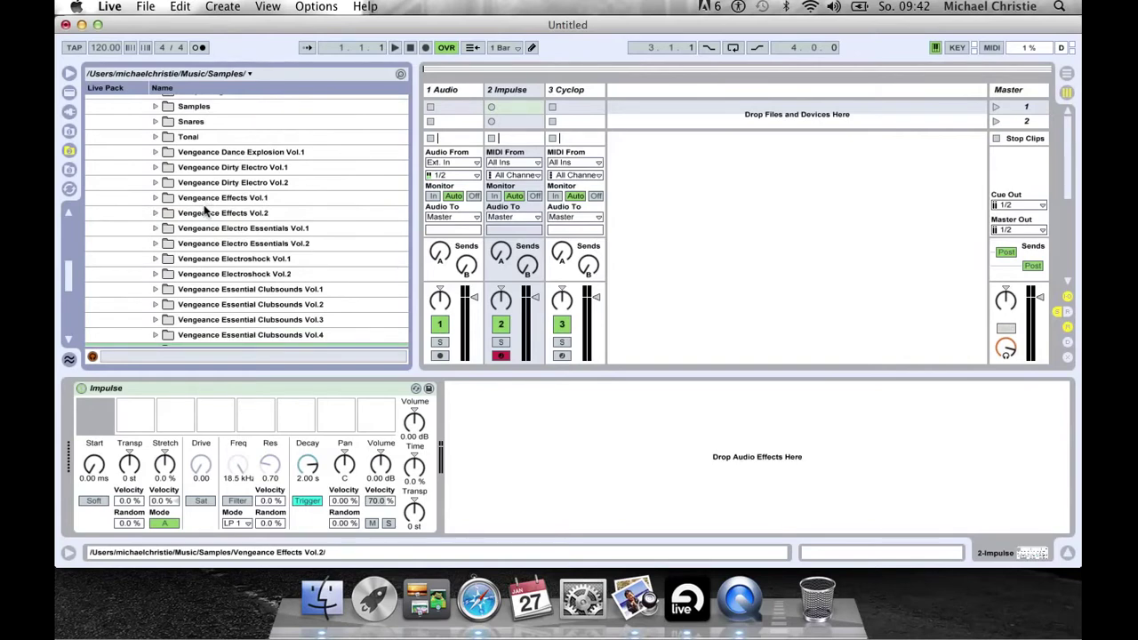
left_click(157, 183)
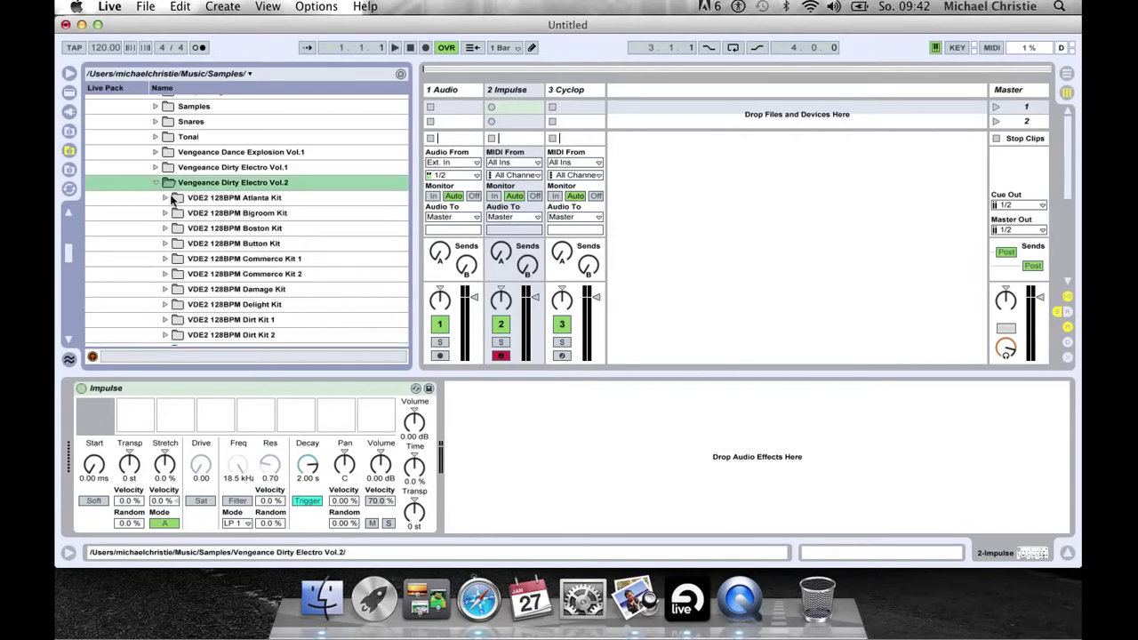
Step: Load VDE2 128BPM Commerce Kit 2 Kick.wav from the Commerce Kit 2 folder into Impulse's first sample slot
scroll(267, 246, "down", 5)
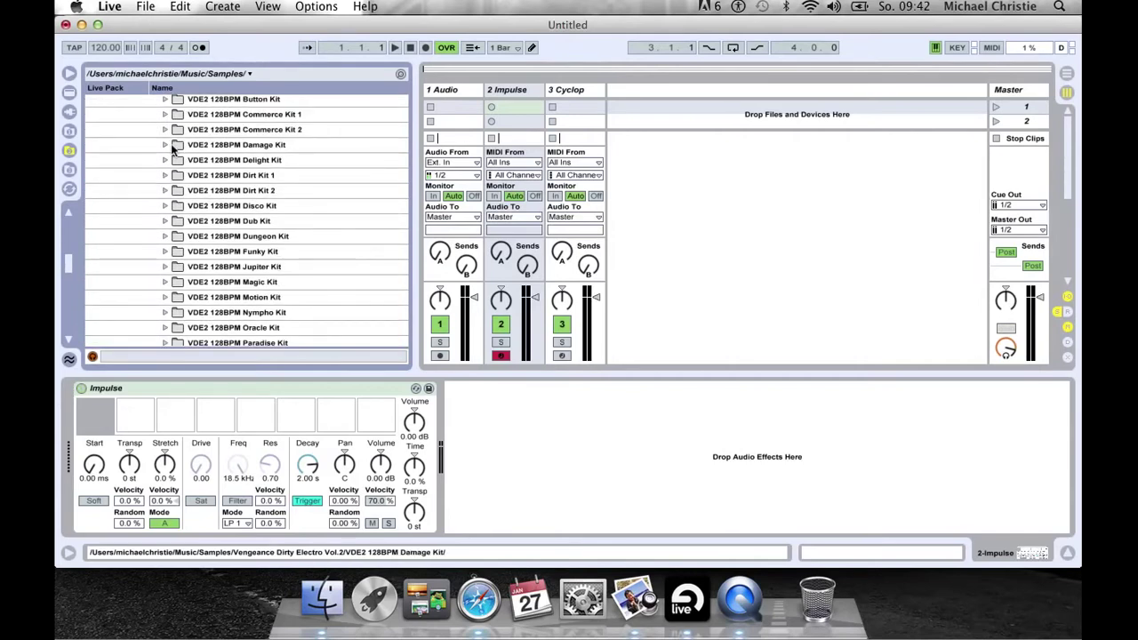
left_click(165, 131)
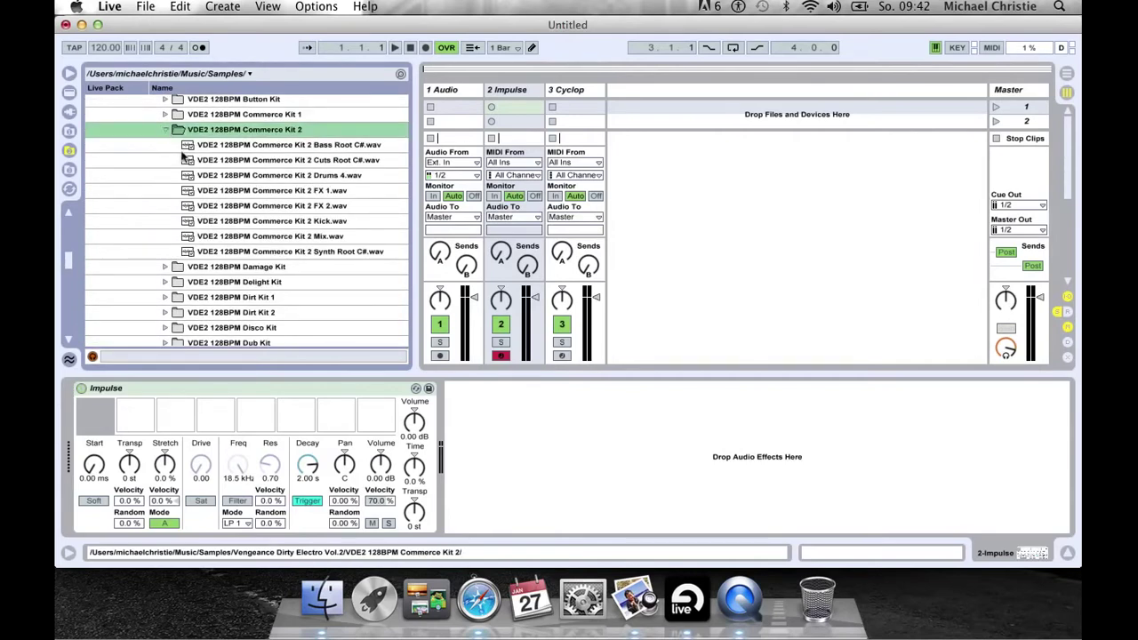
left_click(205, 222)
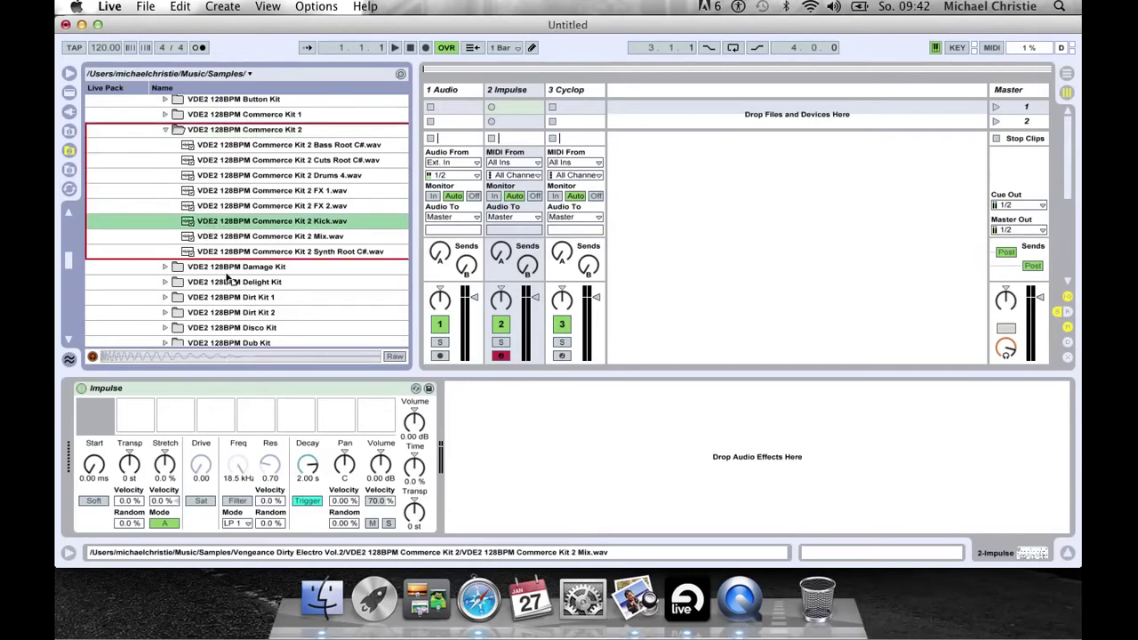
left_click_drag(229, 277, 93, 420)
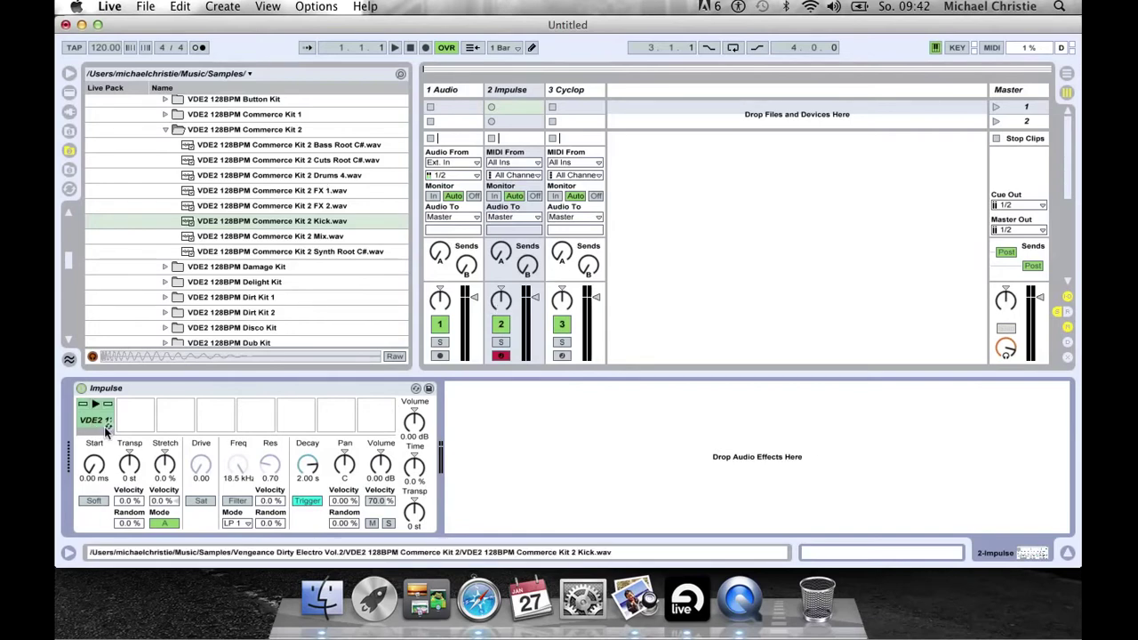
Step: Create a MIDI clip in the Impulse track's first slot and add kick notes on beats 1, 1.2, 1.3 and 1.4
double_click(517, 105)
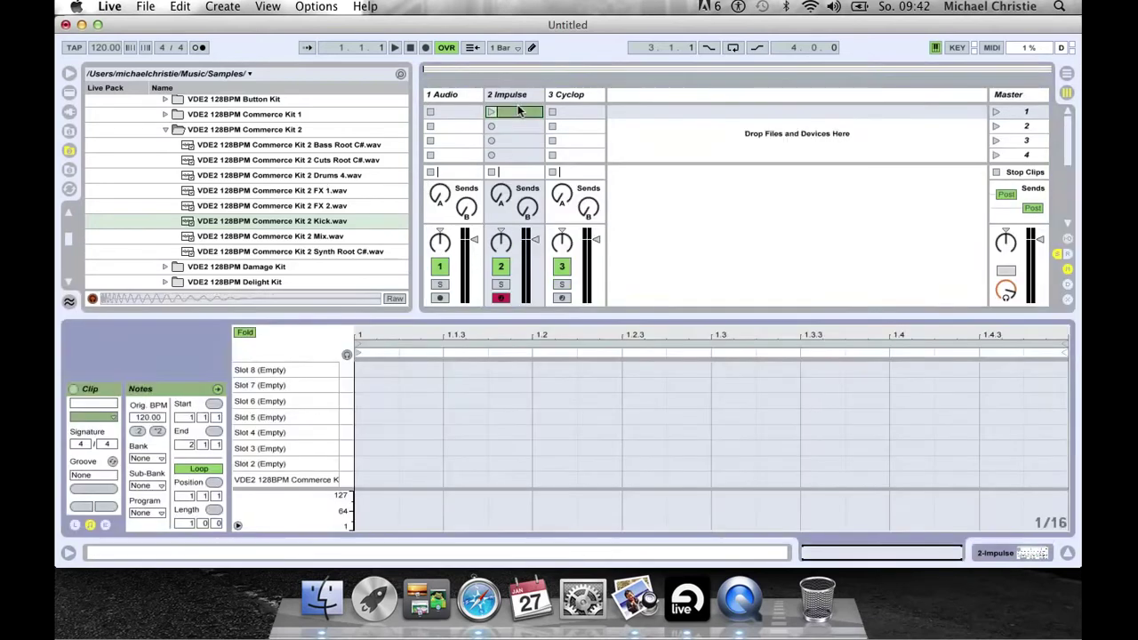
double_click(381, 479)
double_click(556, 479)
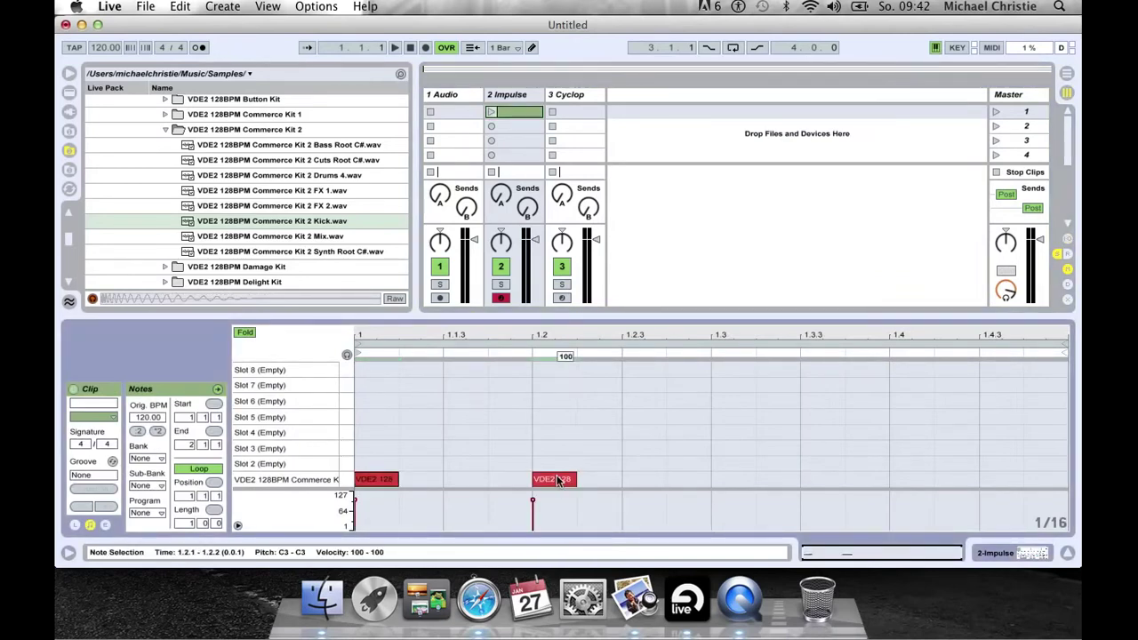
double_click(727, 480)
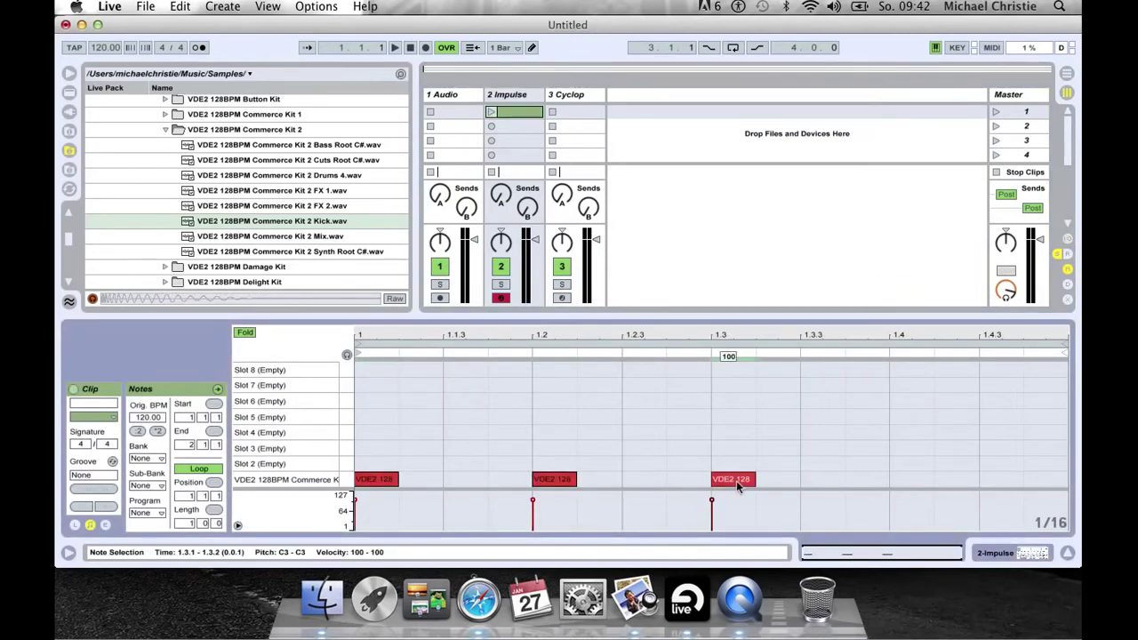
double_click(907, 480)
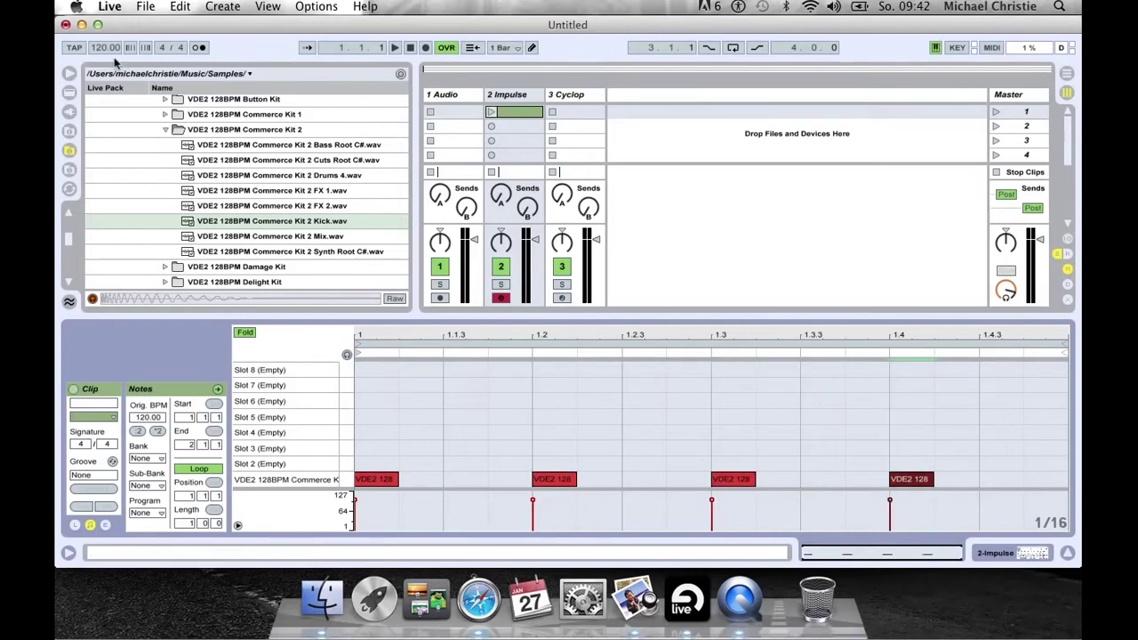
Step: Set the song tempo to 129 BPM, then audition the kick clip and stop it
left_click_drag(105, 47, 105, 33)
left_click(491, 110)
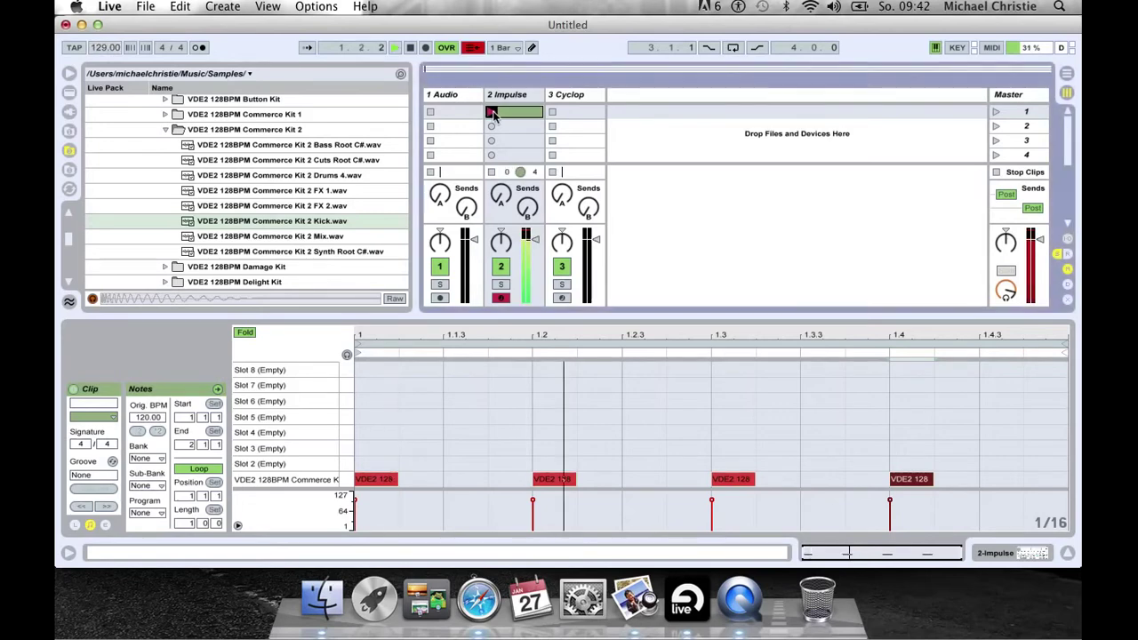
left_click(492, 172)
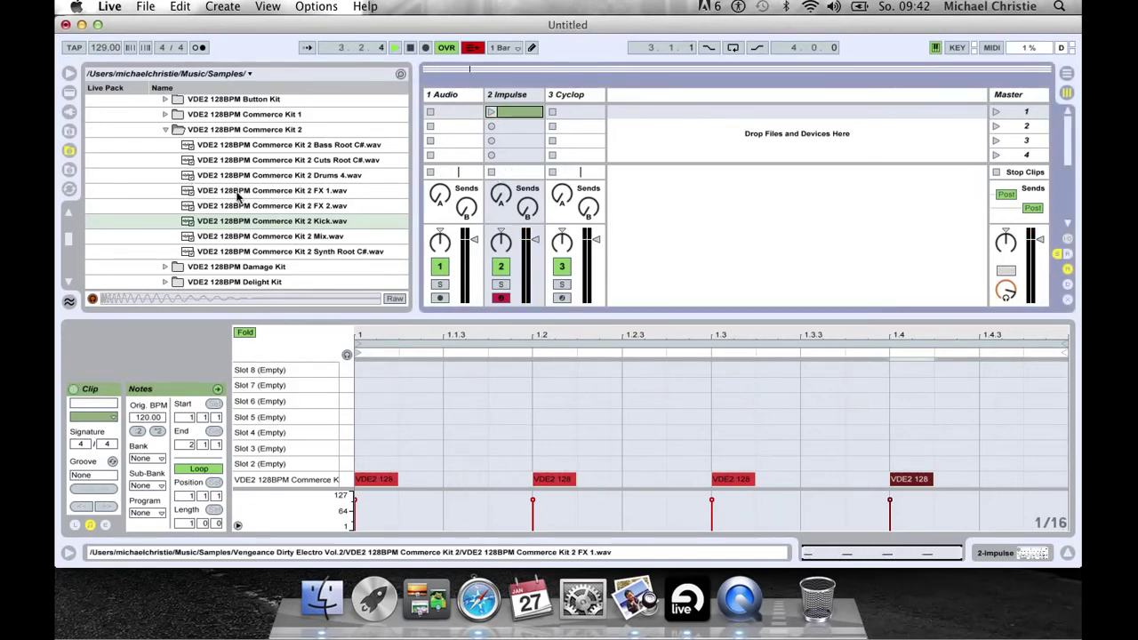
Step: Collapse the Commerce Kit 2 folder and open the Cyclop plug-in editor from the 3 Cyclop track's devices
left_click(603, 91)
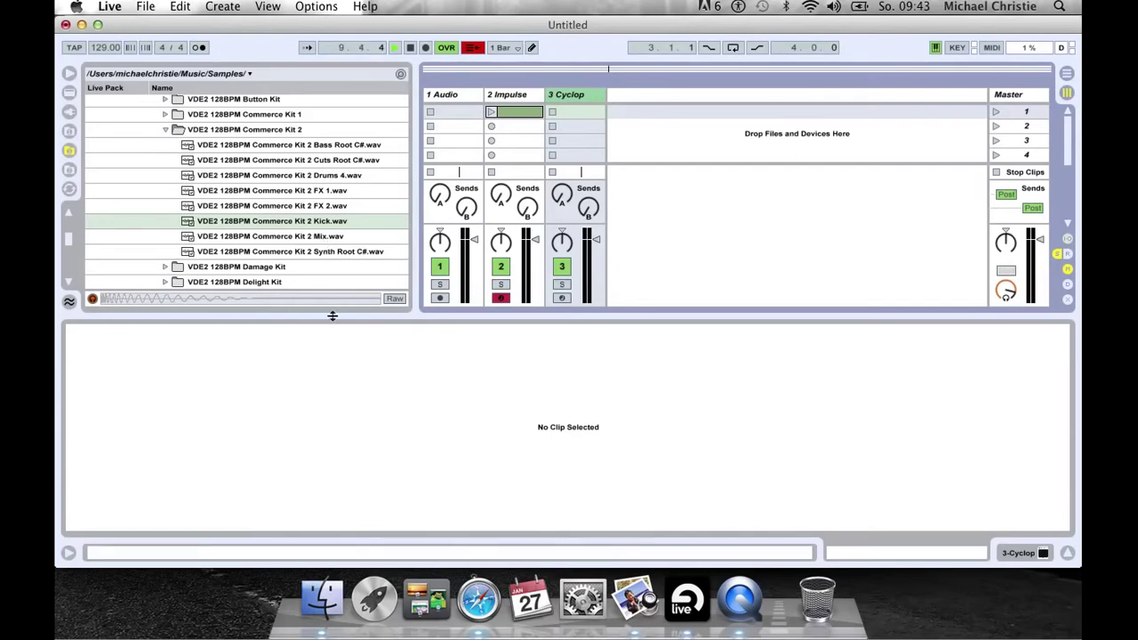
left_click(165, 130)
left_click(573, 94)
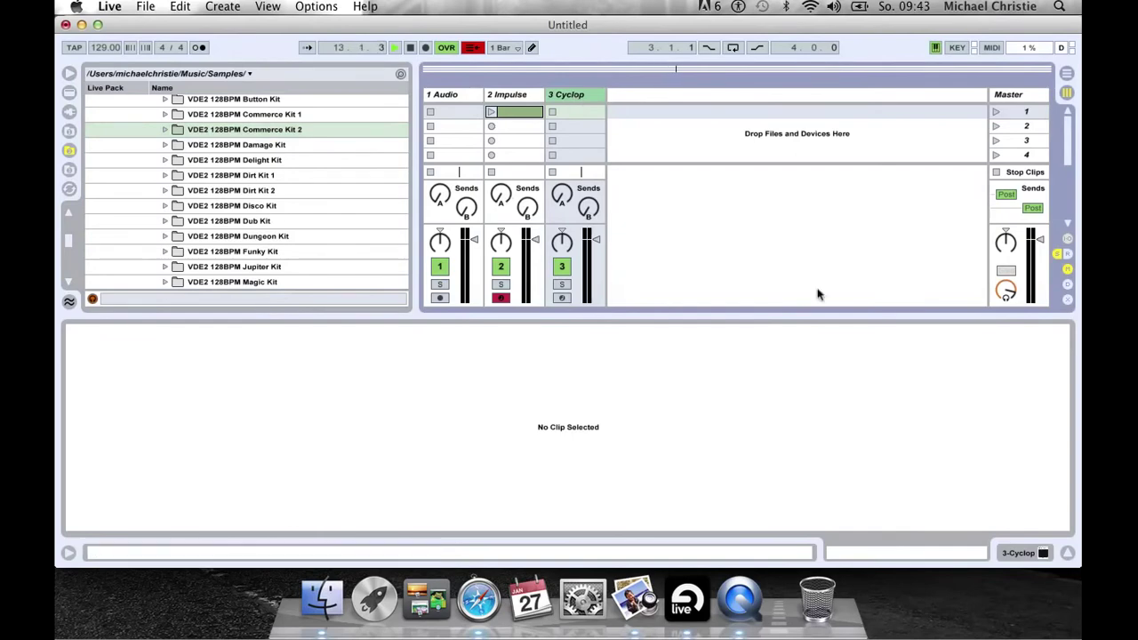
left_click(1018, 553)
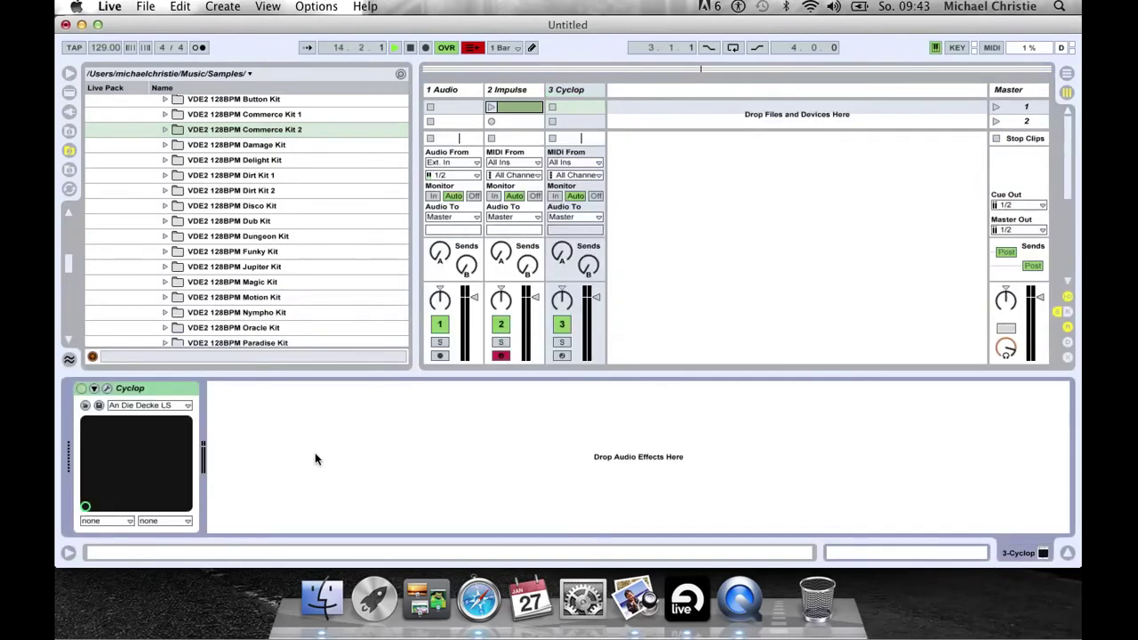
left_click(107, 388)
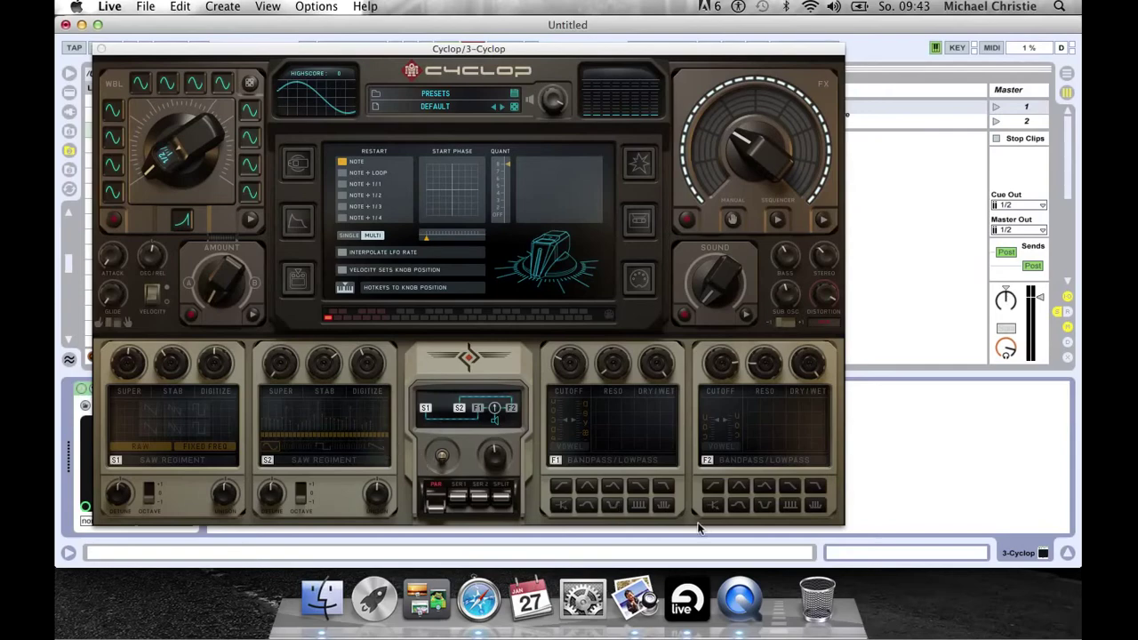
Step: Move the Cyclop editor window aside and arm the 3 Cyclop track for recording
left_click_drag(502, 51, 631, 65)
left_click(564, 355)
left_click(562, 356)
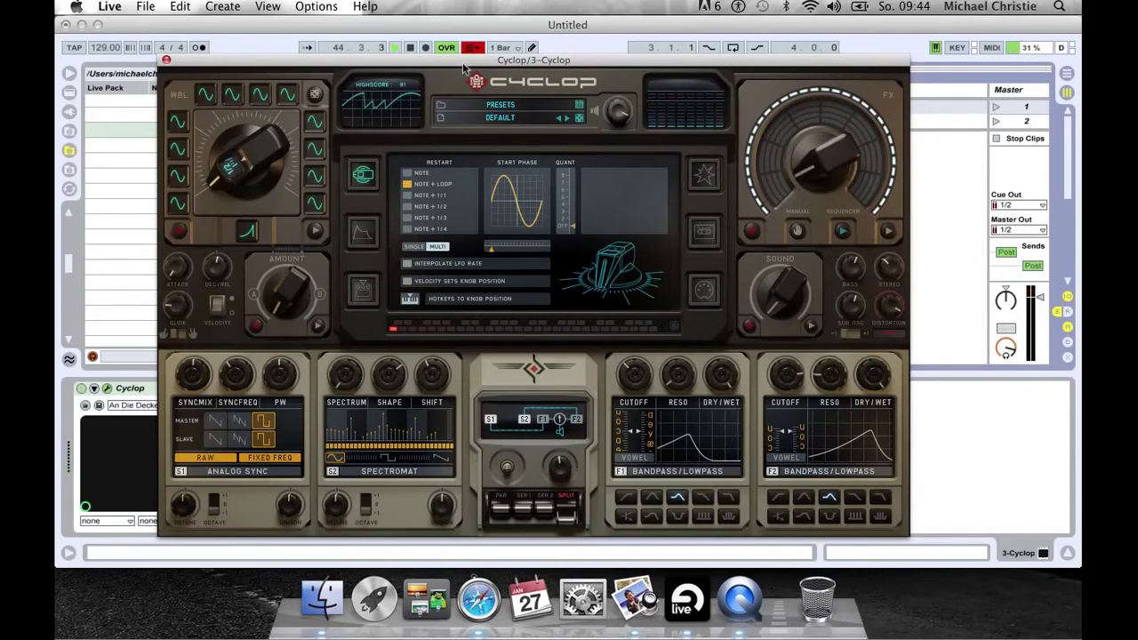
Step: Restart the song with the Impulse kick clip and start recording a new clip in the Cyclop track's first slot
left_click_drag(405, 62, 400, 151)
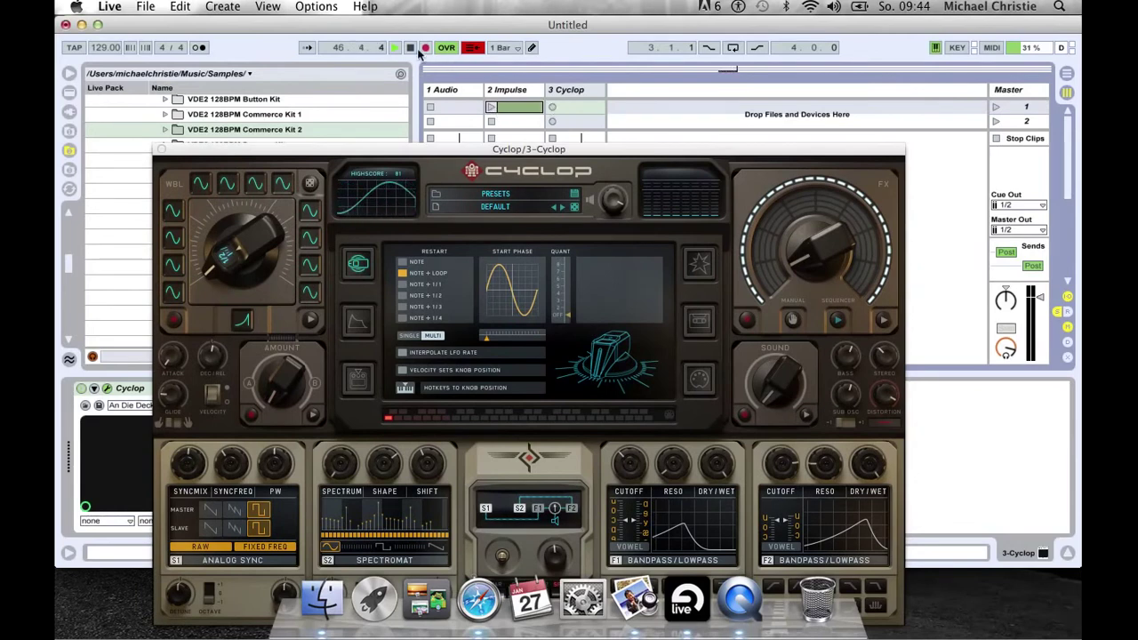
left_click(411, 48)
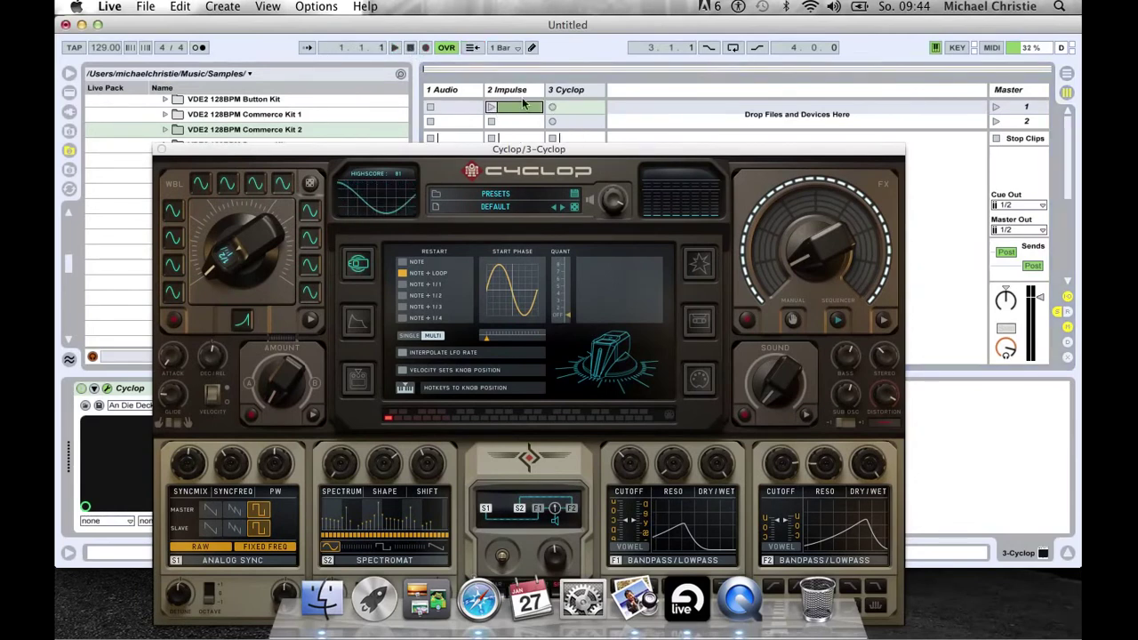
left_click(490, 106)
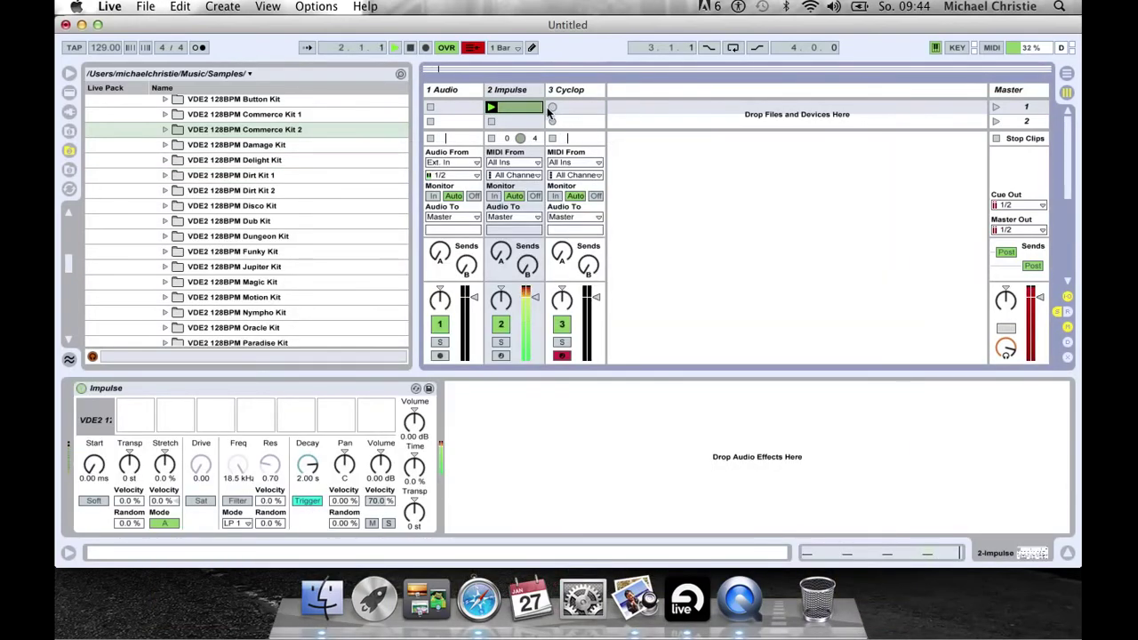
left_click(551, 108)
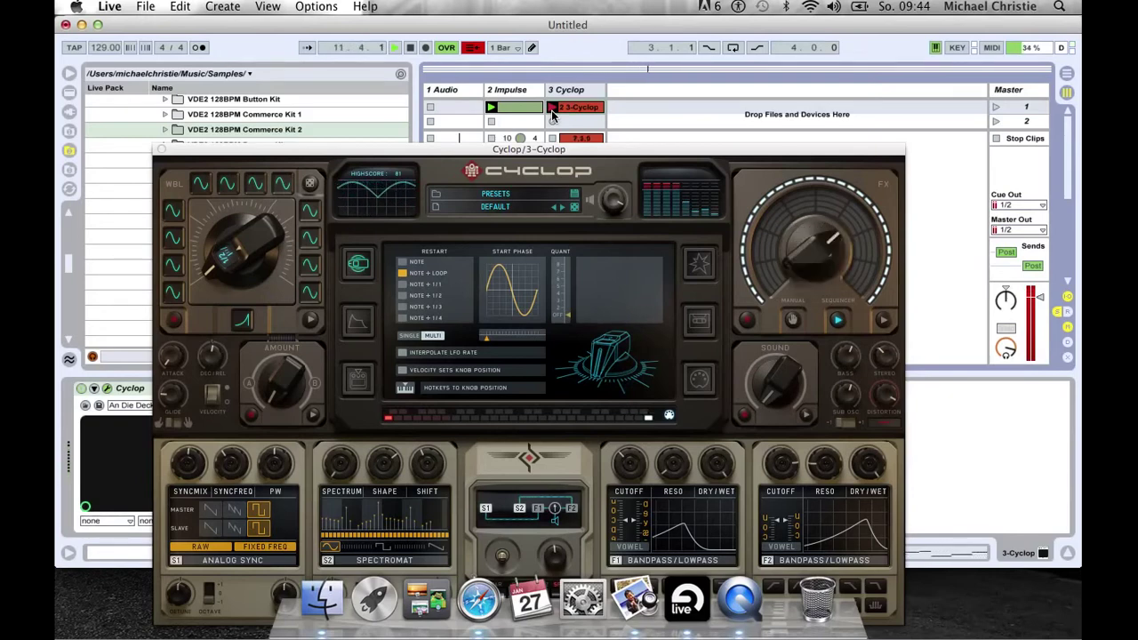
Step: Finish recording the Cyclop clip, show its notes in the clip editor, and close the Cyclop plug-in window
left_click(552, 108)
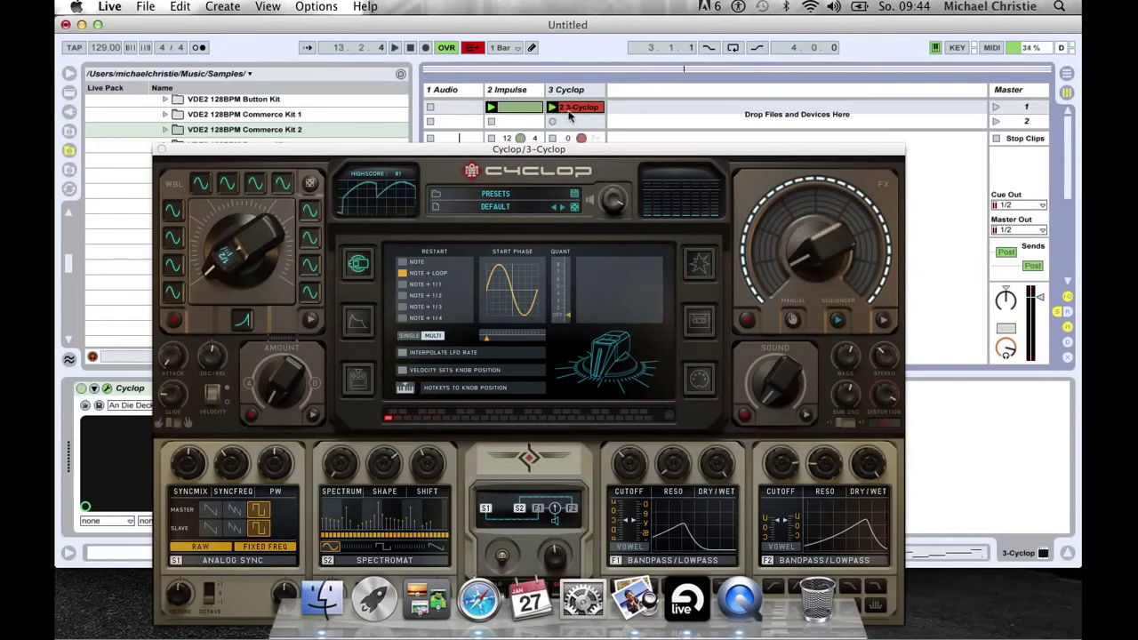
left_click(567, 110)
left_click_drag(569, 154, 333, 34)
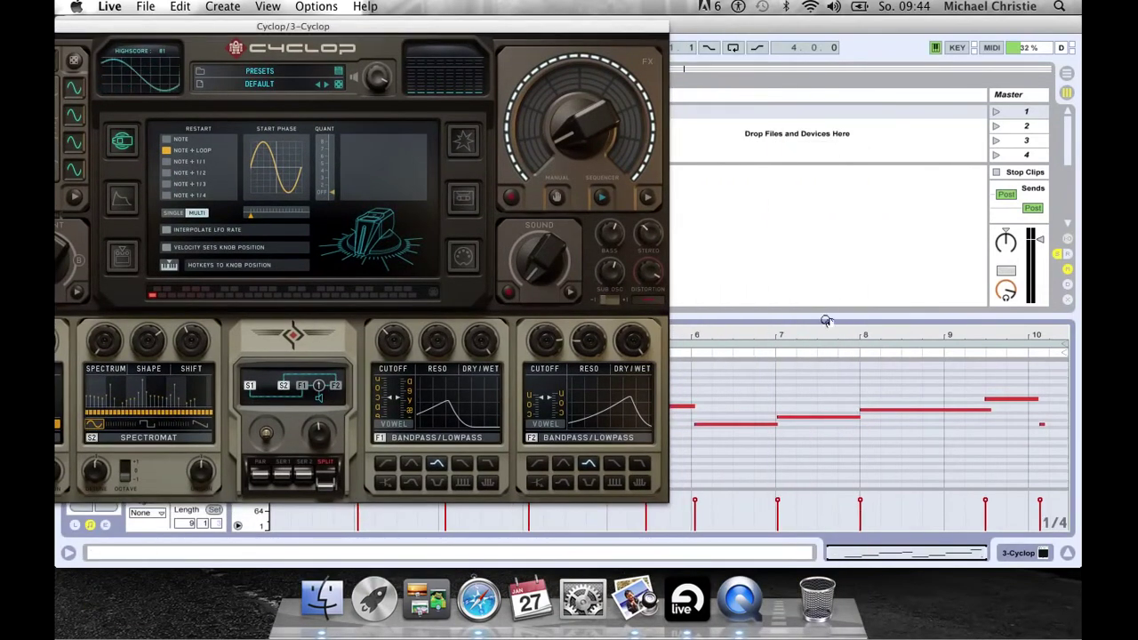
left_click_drag(78, 33, 203, 33)
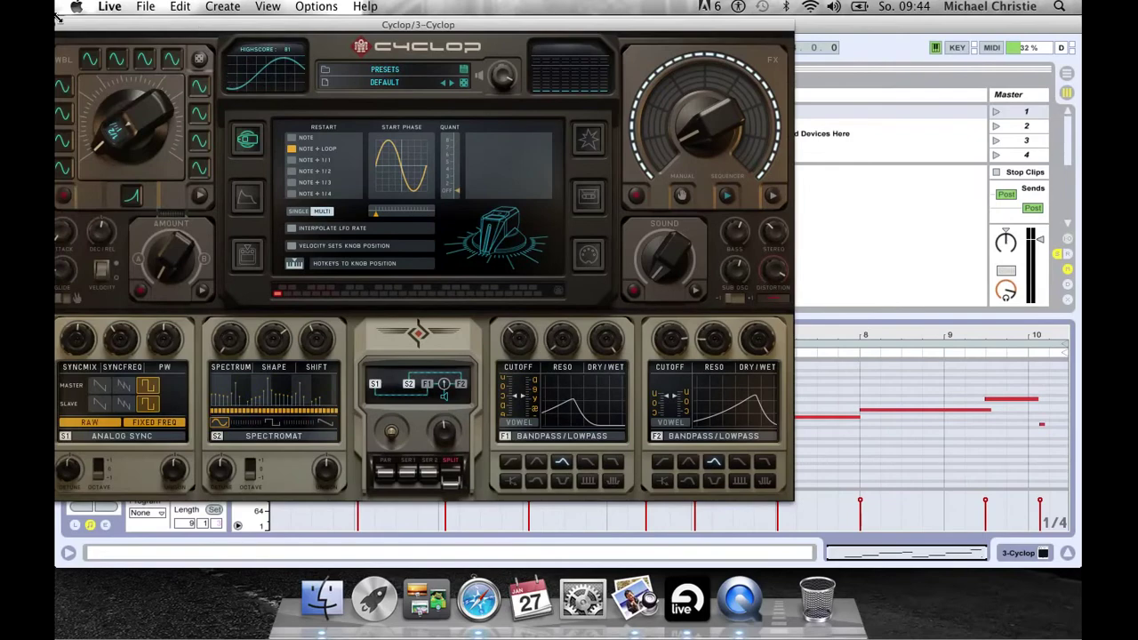
left_click_drag(52, 29, 96, 40)
left_click(95, 37)
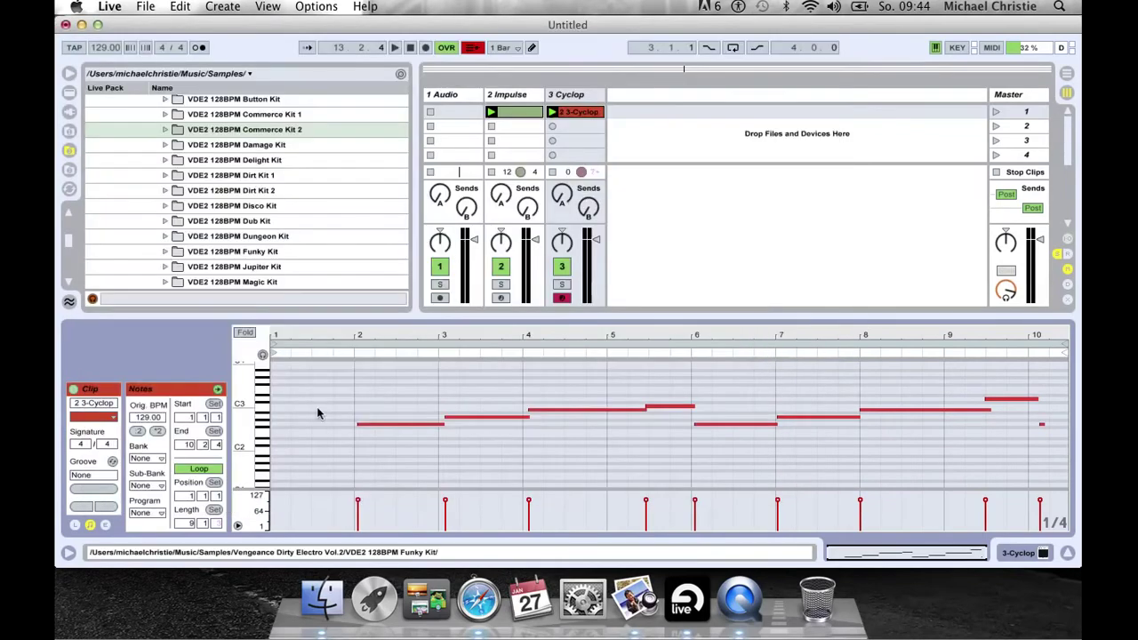
Step: Align the first three recorded bass notes to the bars: G2 at 2.1.1, A2 at 3.1.1 and B2 at 4.1.1
left_click(368, 427)
left_click_drag(370, 429, 439, 426)
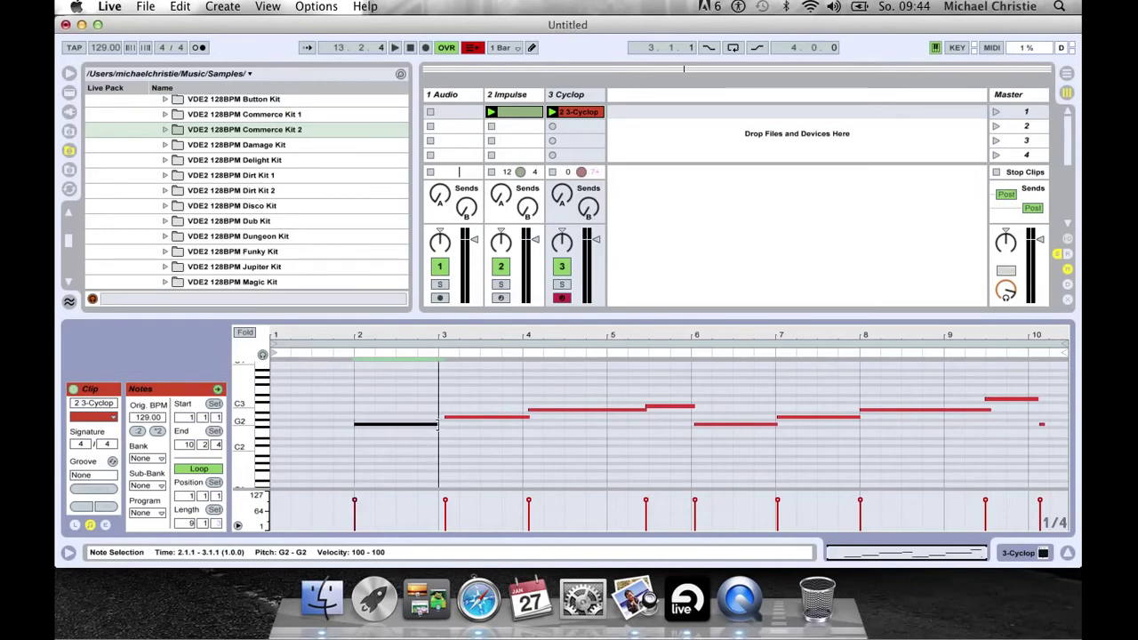
left_click(445, 418)
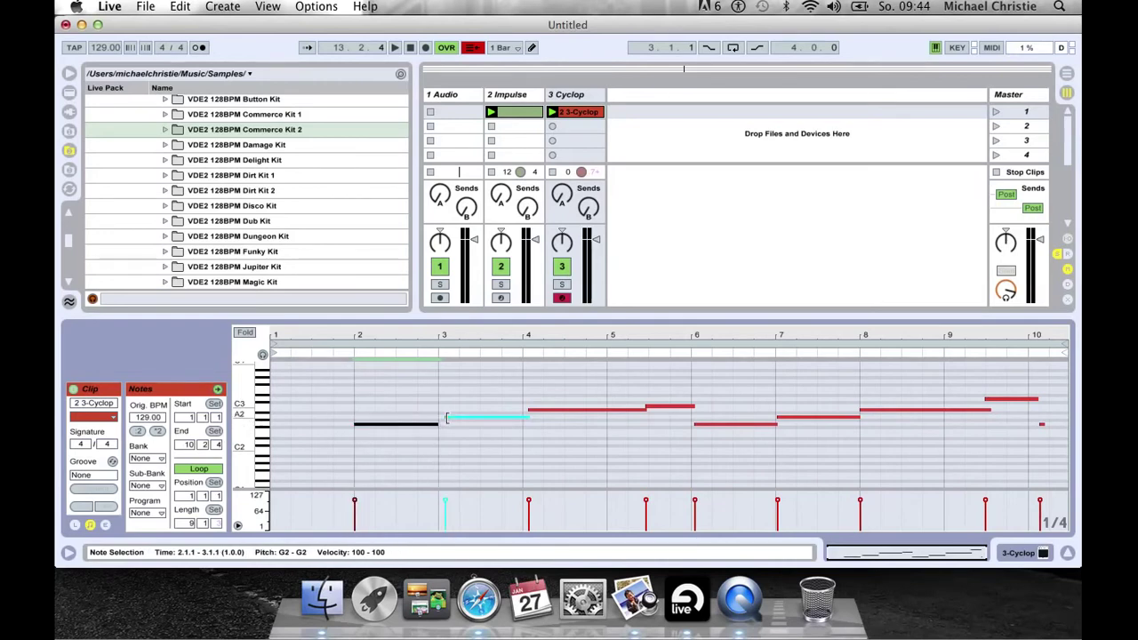
left_click_drag(443, 417, 436, 421)
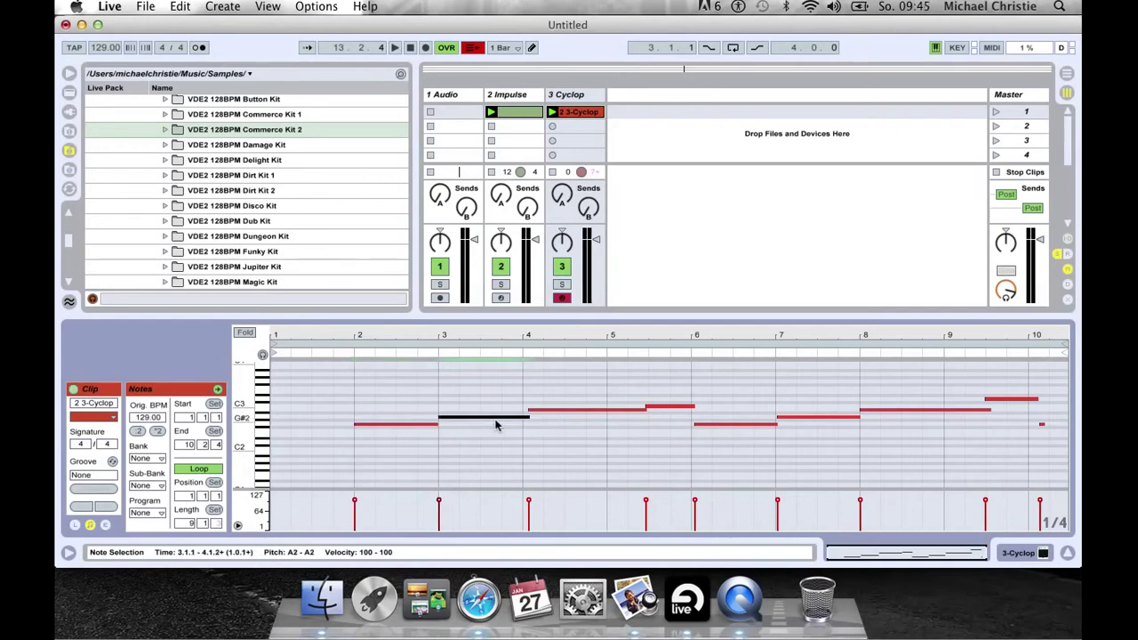
left_click_drag(529, 416, 531, 415)
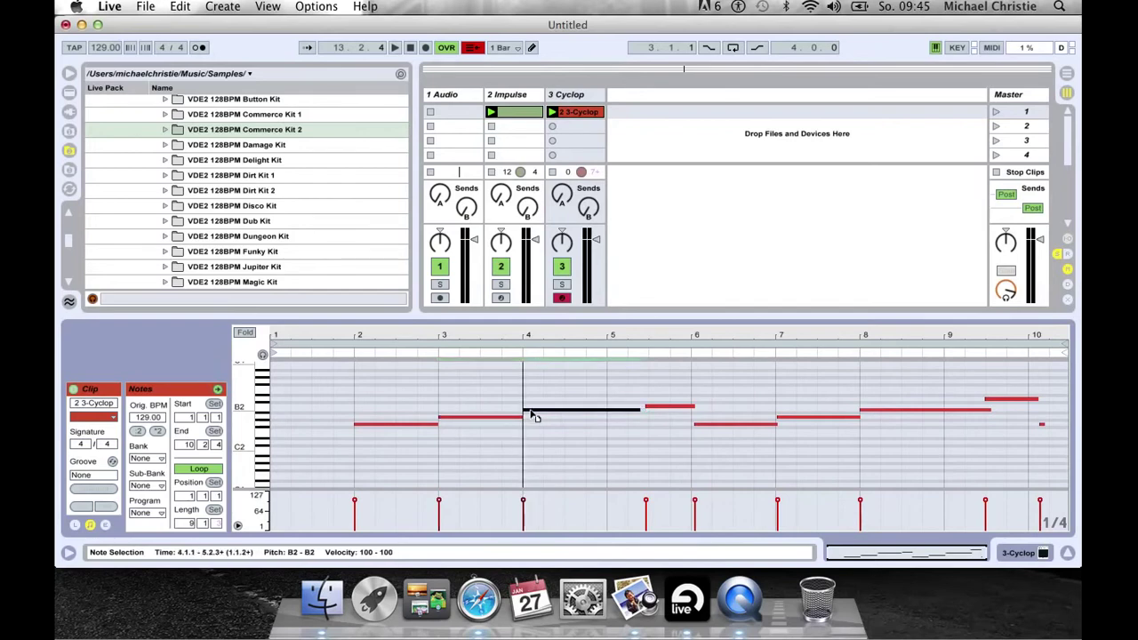
Step: Shift the C3 note to 5.2.3, directly after the B2 note, and align the following G2 and A2 notes to bars 6 and 7
left_click(669, 408)
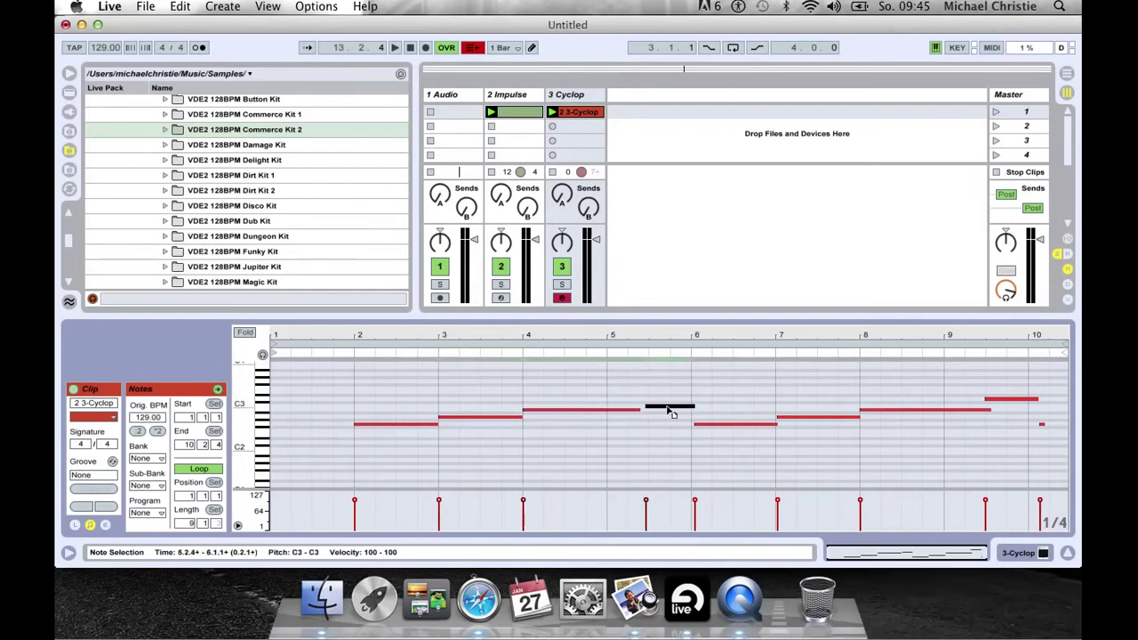
left_click_drag(663, 413, 667, 399)
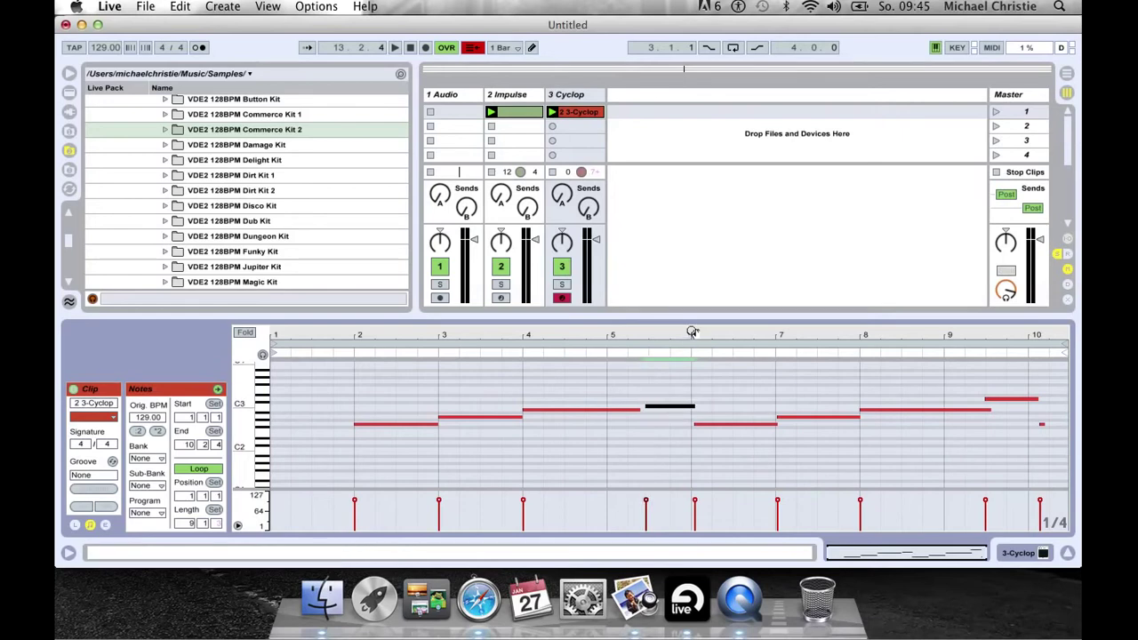
left_click_drag(688, 334, 688, 400)
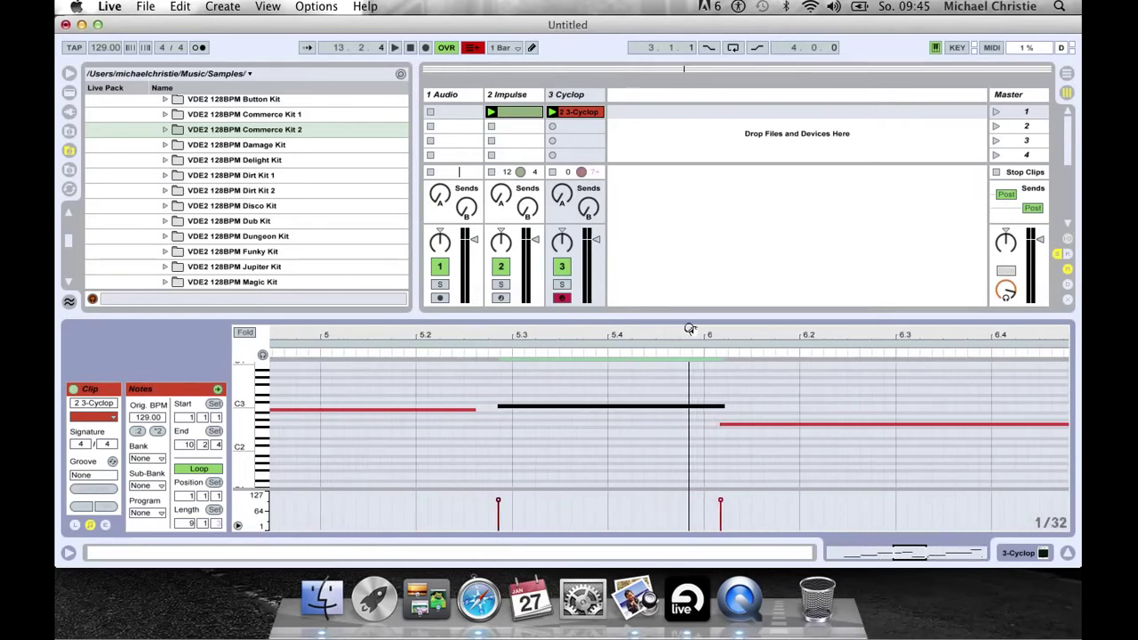
left_click(560, 413)
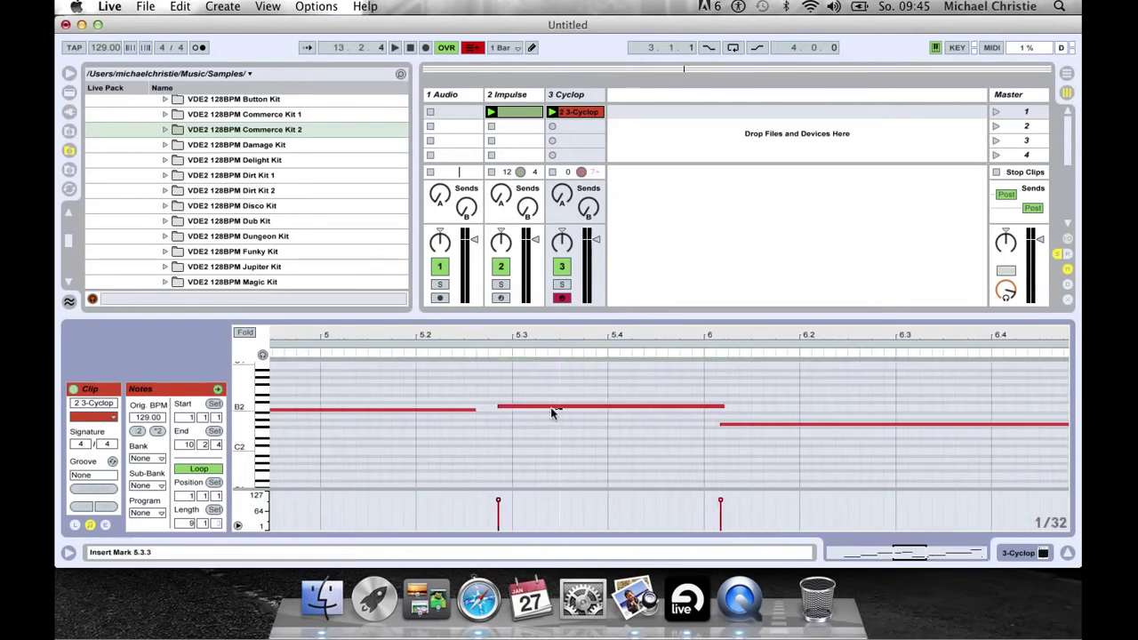
left_click_drag(551, 412, 529, 412)
left_click(513, 409)
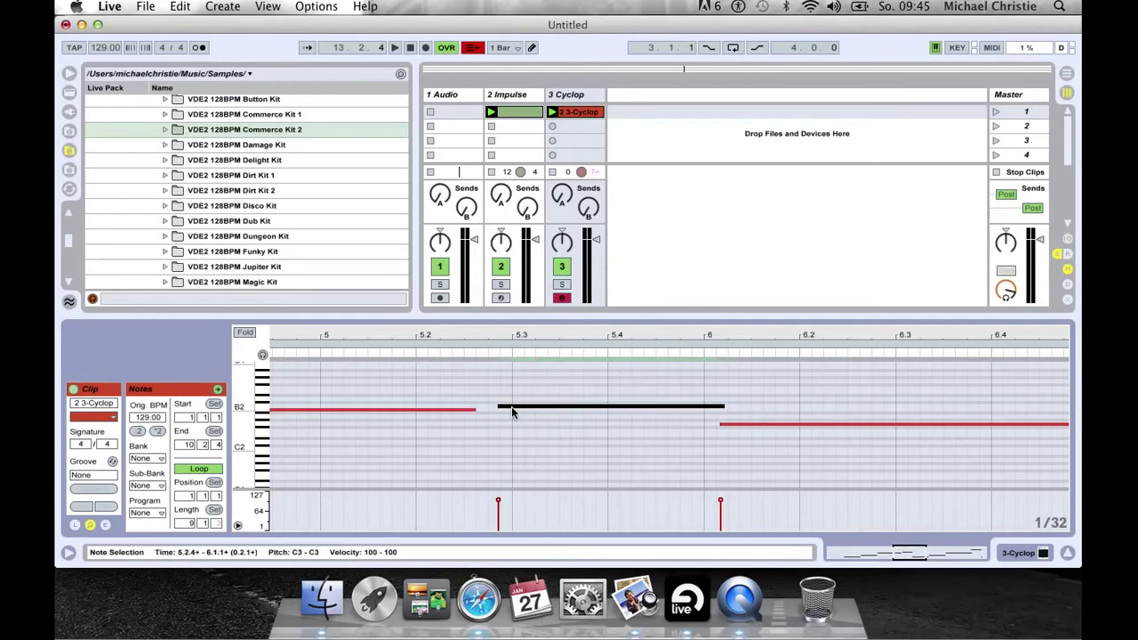
left_click(636, 408)
left_click_drag(638, 412, 619, 411)
left_click(622, 410)
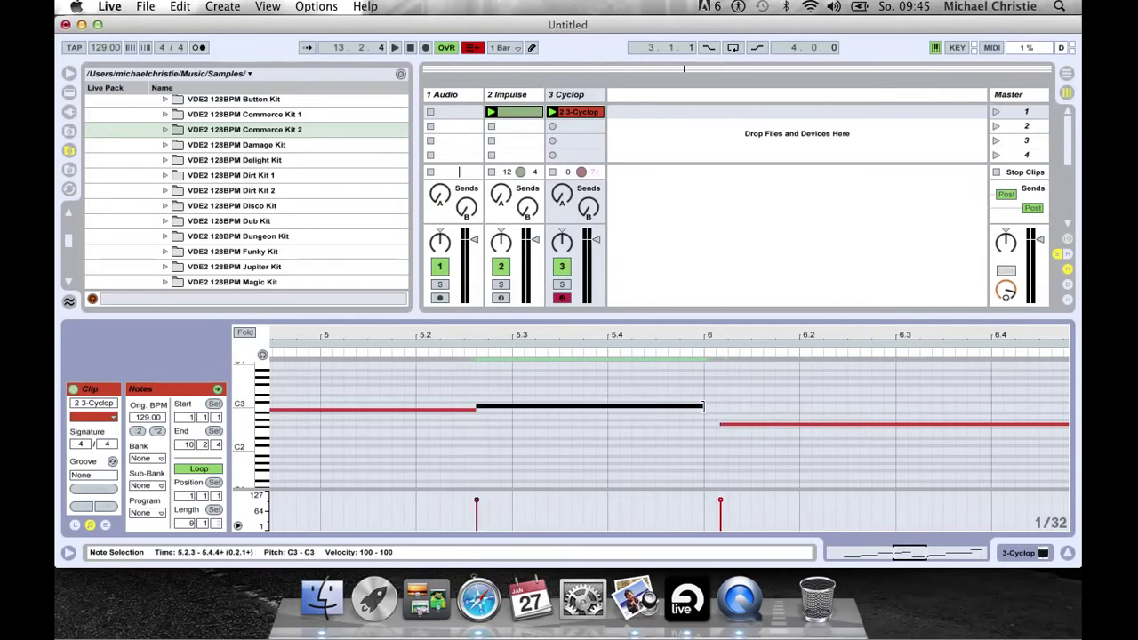
left_click_drag(702, 407, 723, 427)
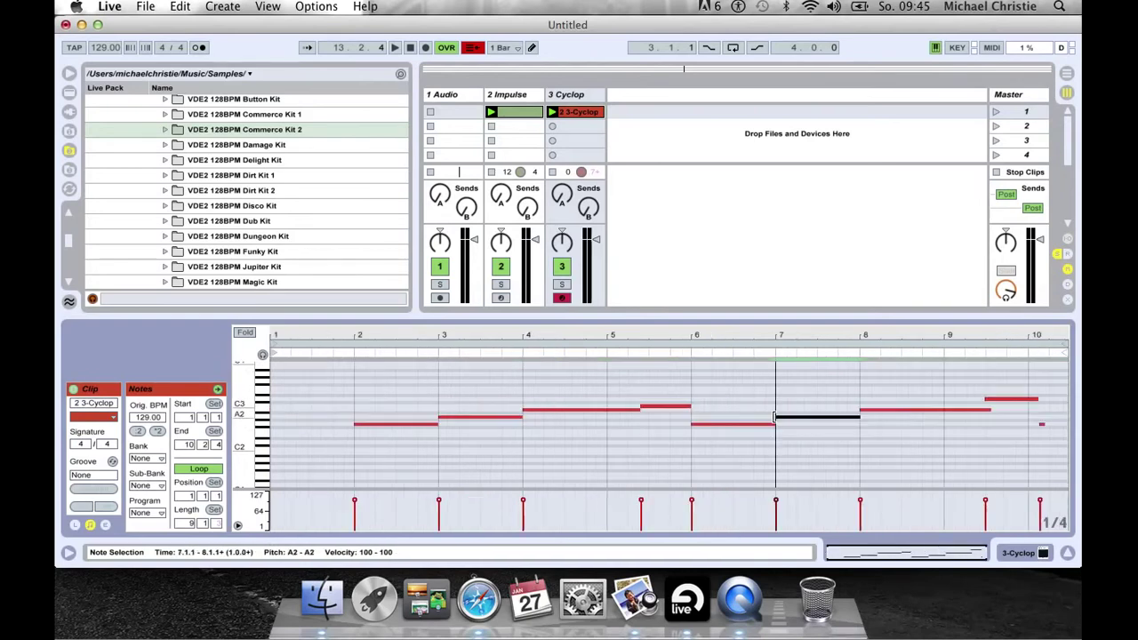
Step: Set the Cyclop clip's start and loop position to 2.1.1, and play it with the kick
key("space")
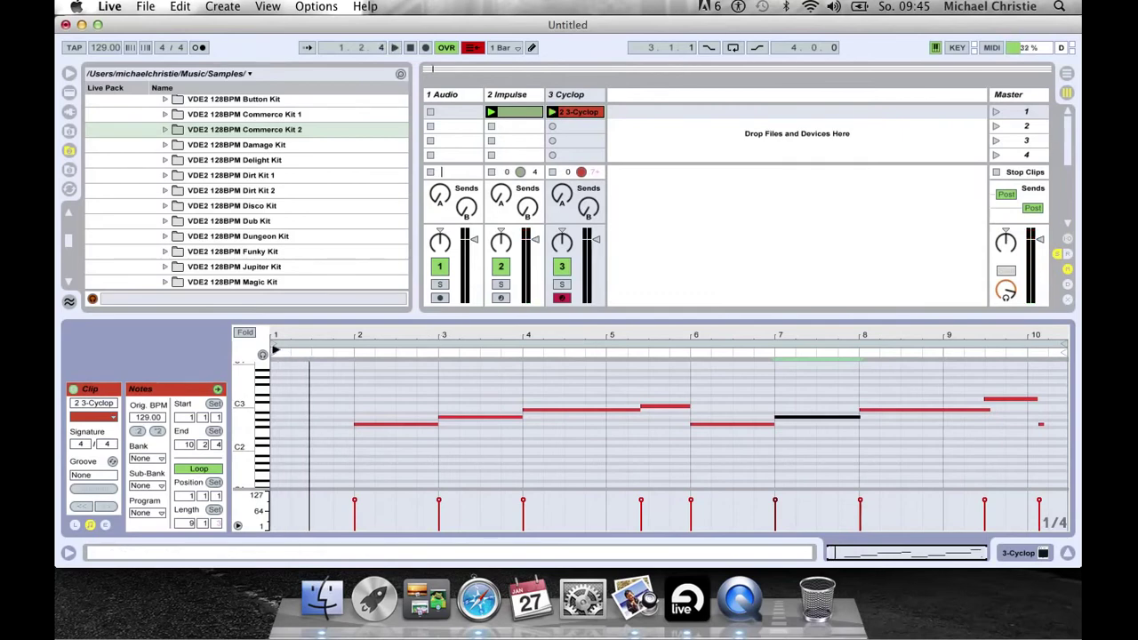
left_click_drag(275, 350, 357, 348)
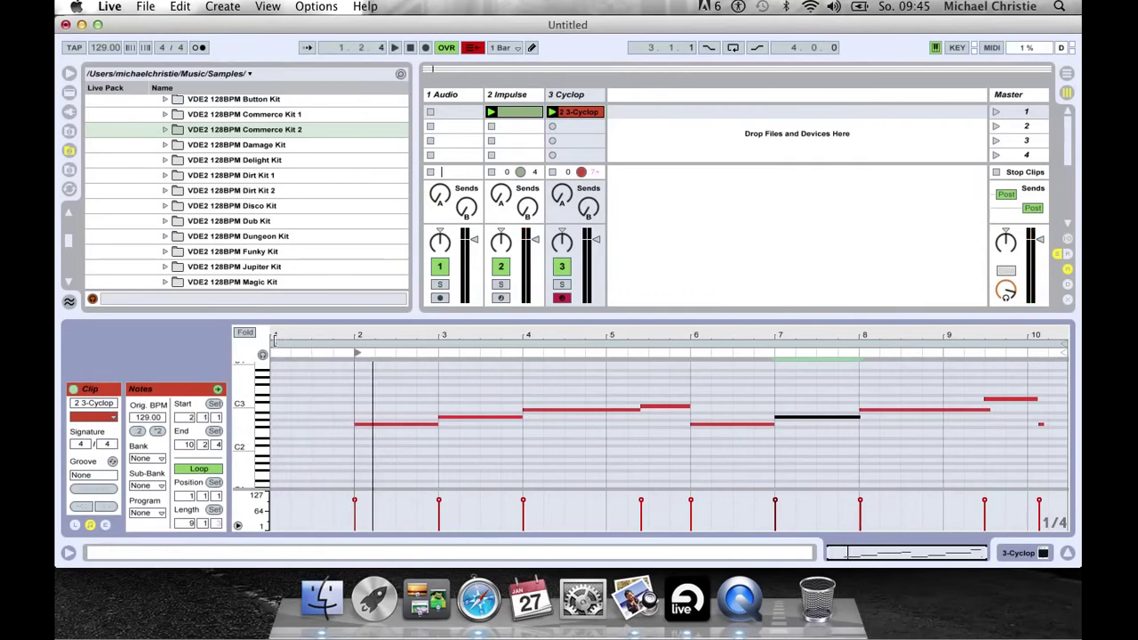
left_click(357, 353)
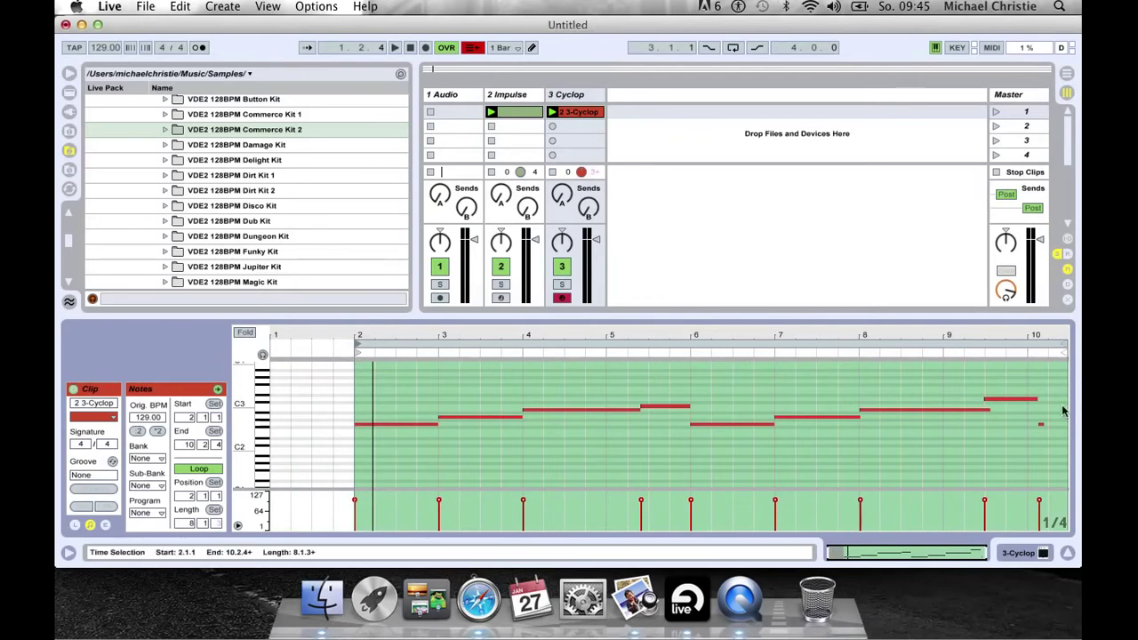
mouse_move(1024, 337)
left_mouse_down()
mouse_move(1024, 355)
mouse_move(1023, 331)
left_mouse_up()
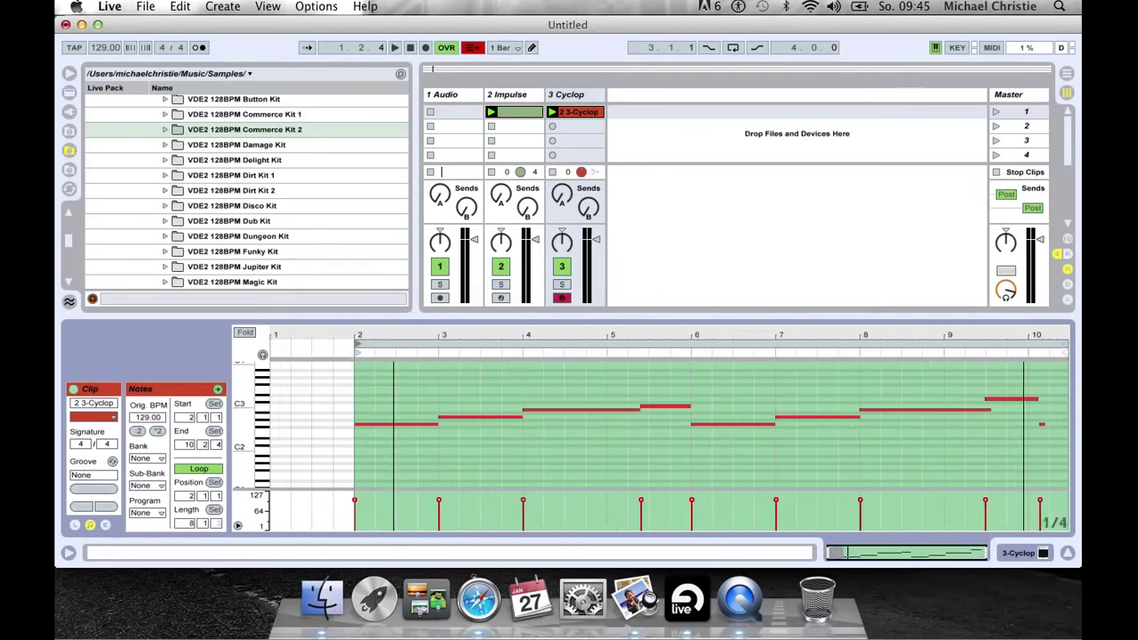
left_click(614, 363)
key("space")
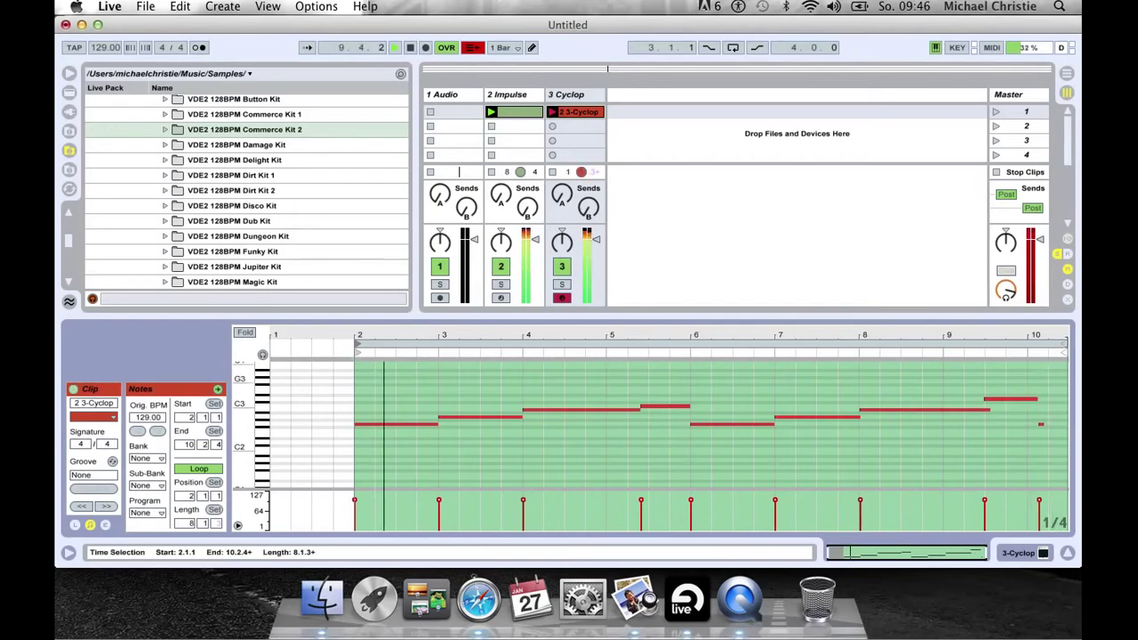
Step: Shorten the clip's end to 10.1.3 and trim the last B2 note to end where the D3 note begins
left_click_drag(1067, 348, 1035, 349)
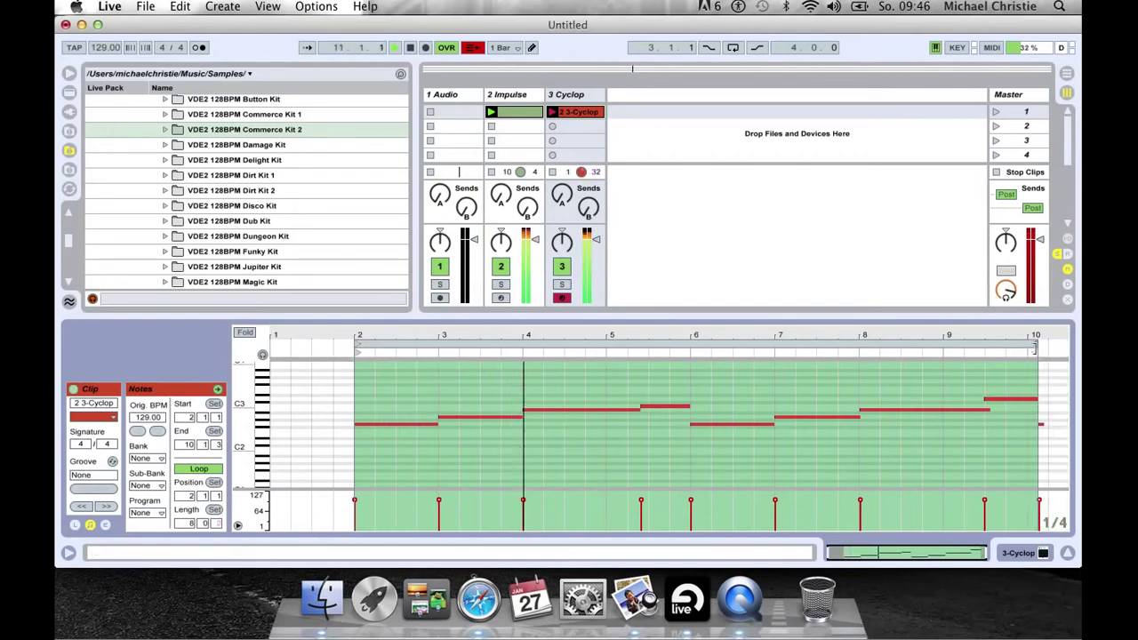
left_click(984, 409)
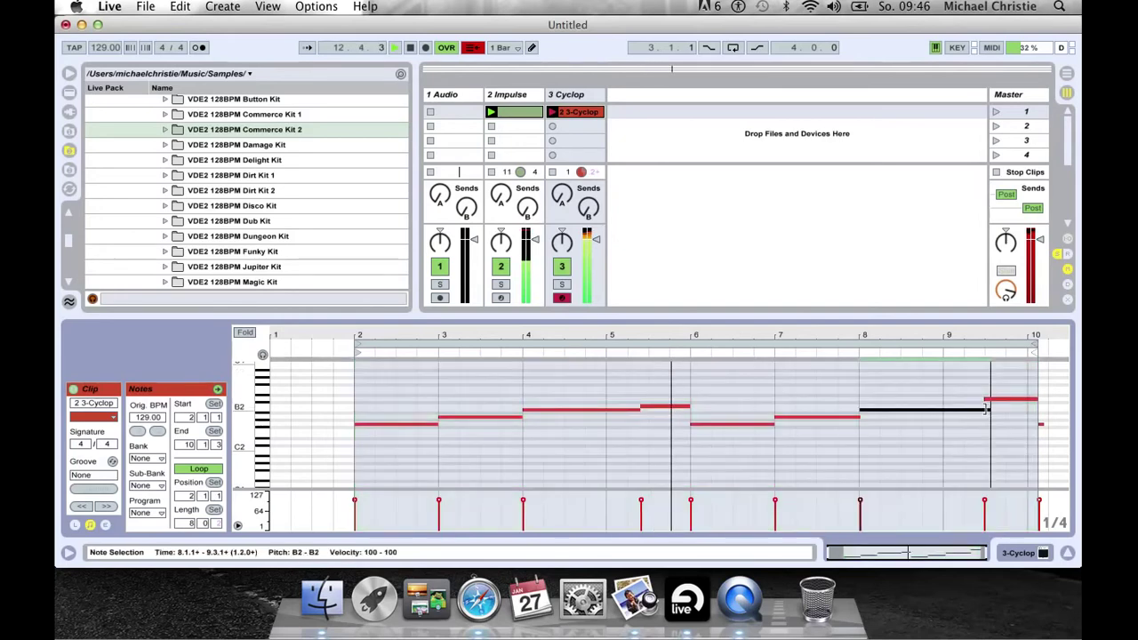
left_click(982, 404)
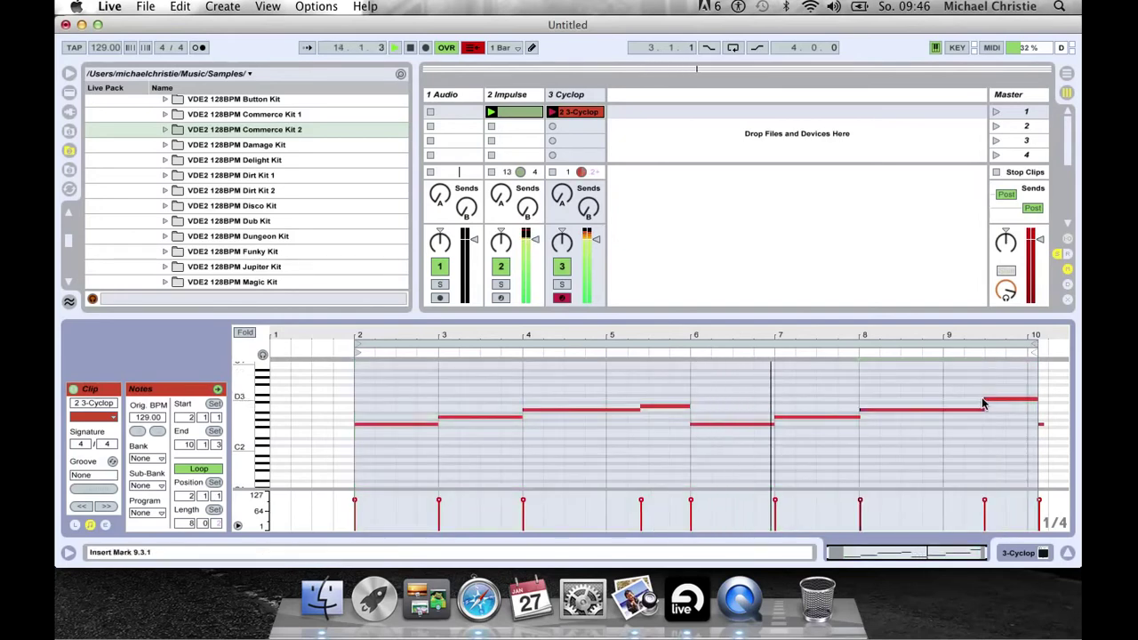
left_click(986, 400)
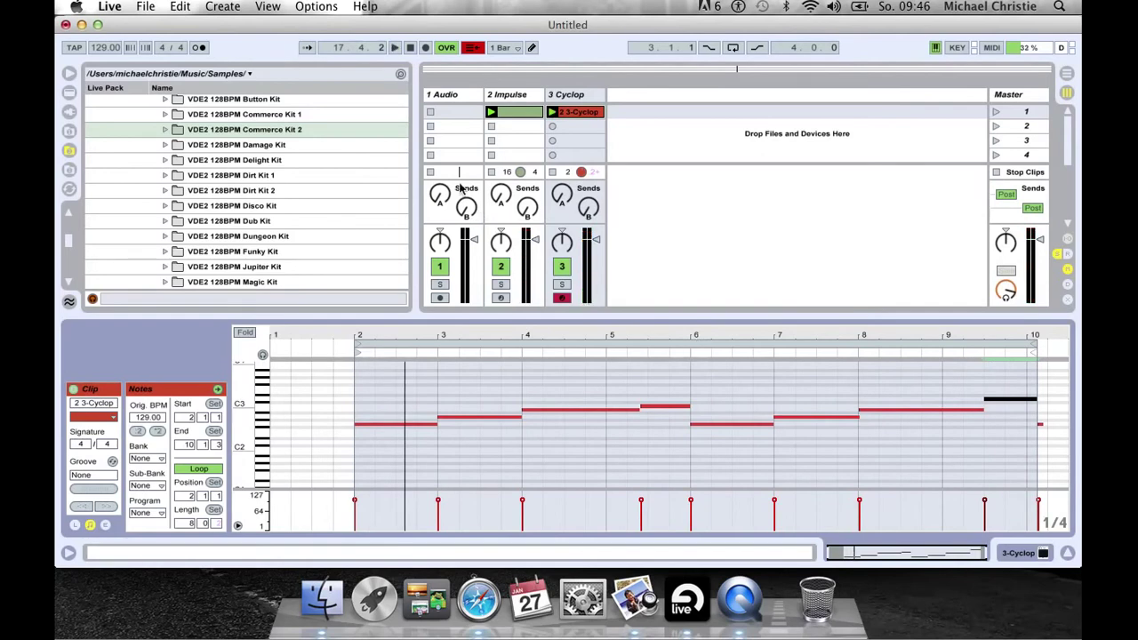
Step: Find the Compressor among the Live audio effects and add it to the 3 Cyclop track
left_click(68, 91)
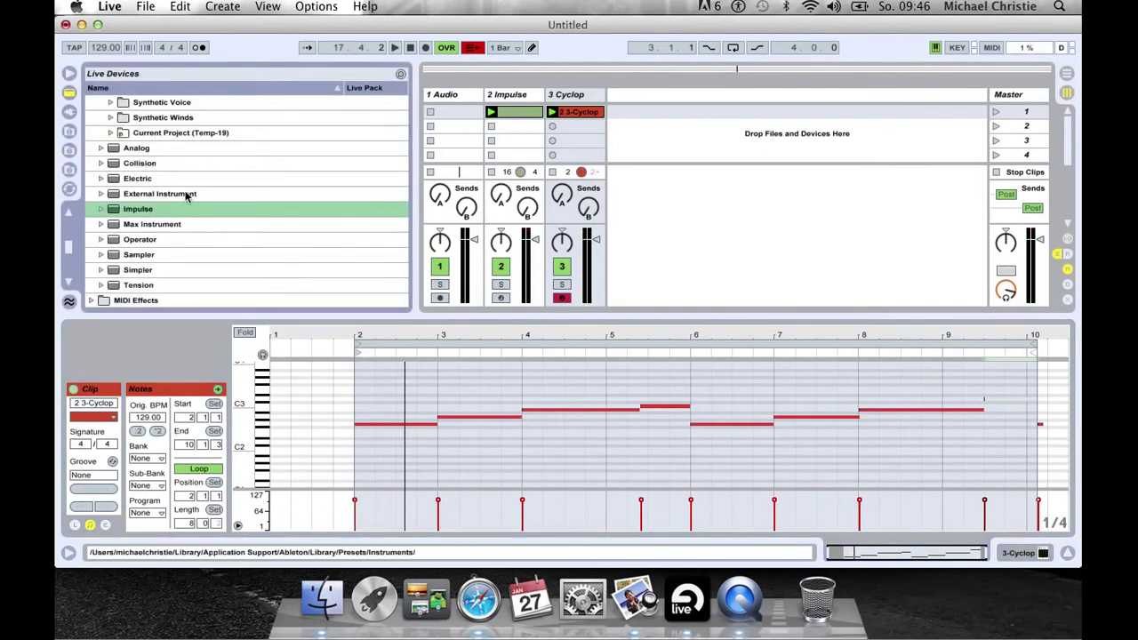
scroll(185, 195, "down", 6)
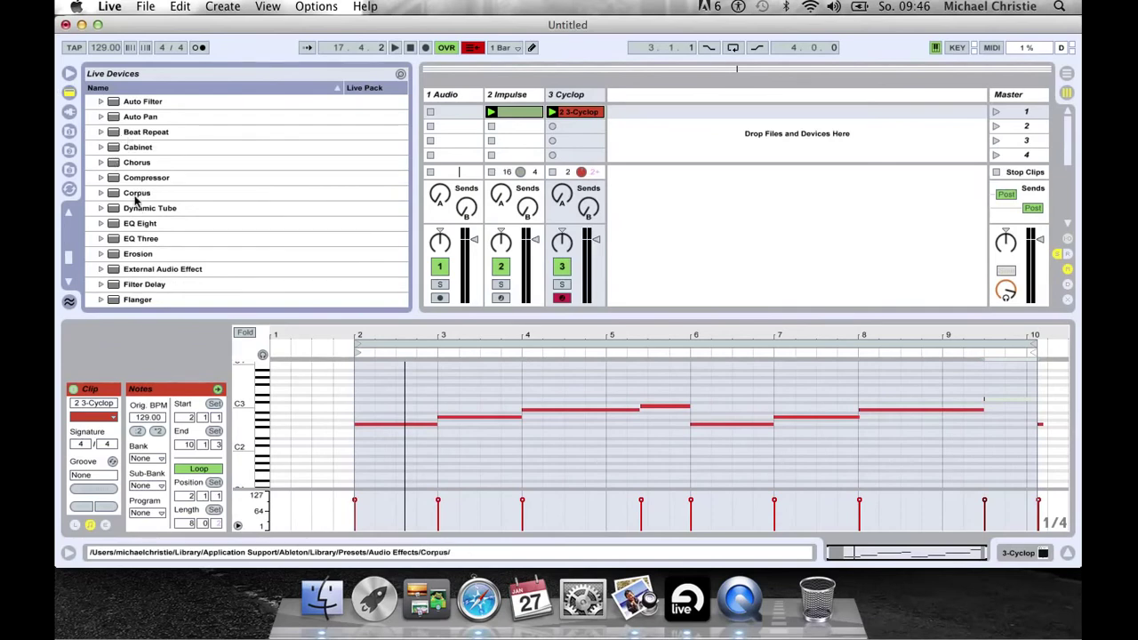
left_click_drag(119, 182, 257, 172)
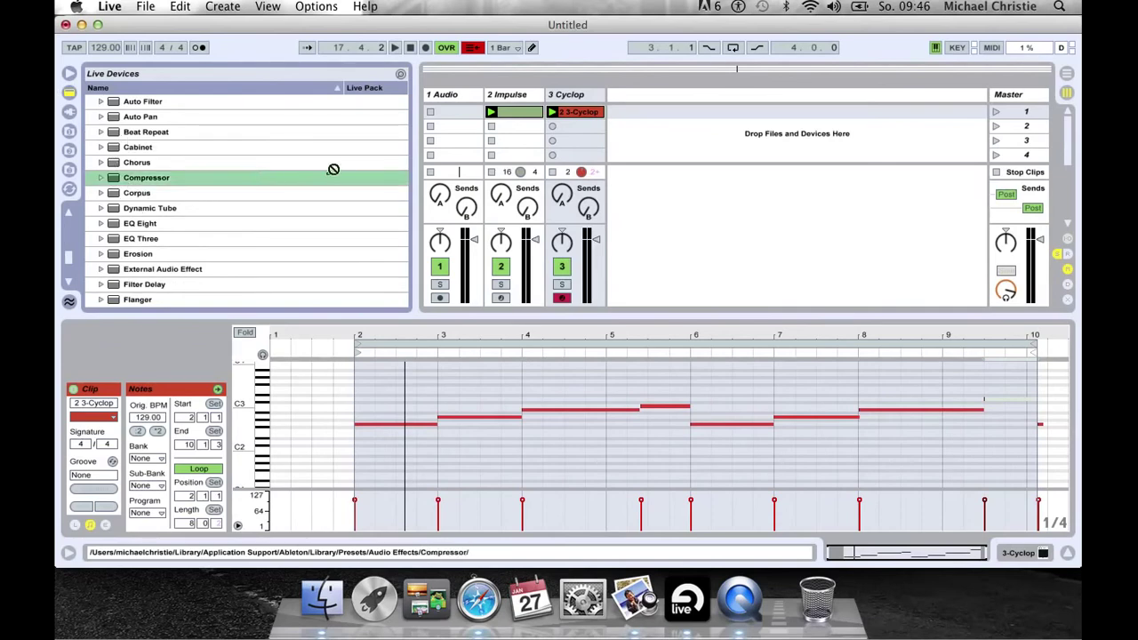
left_click_drag(333, 169, 584, 94)
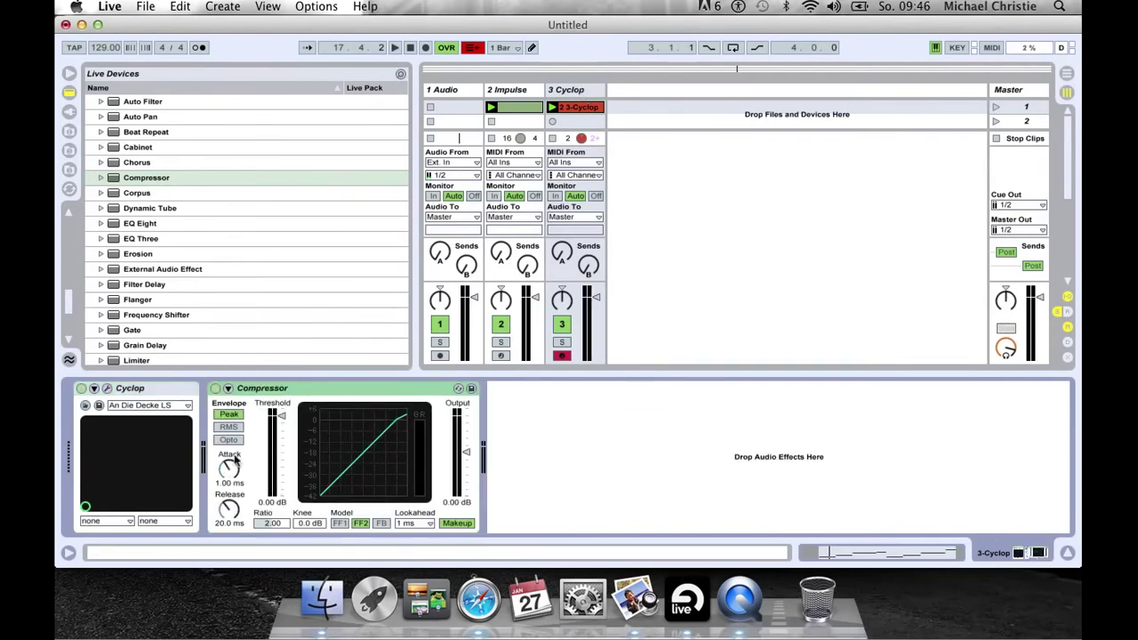
Step: Enable the Compressor's sidechain and set its audio source to 2-Impulse
left_click(228, 389)
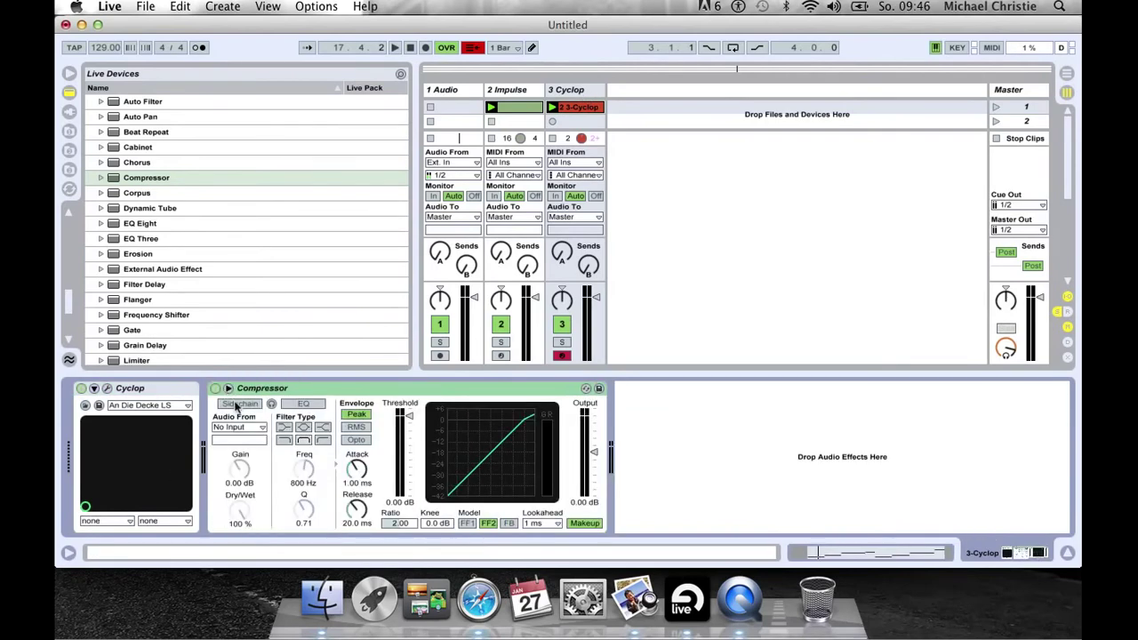
left_click(237, 405)
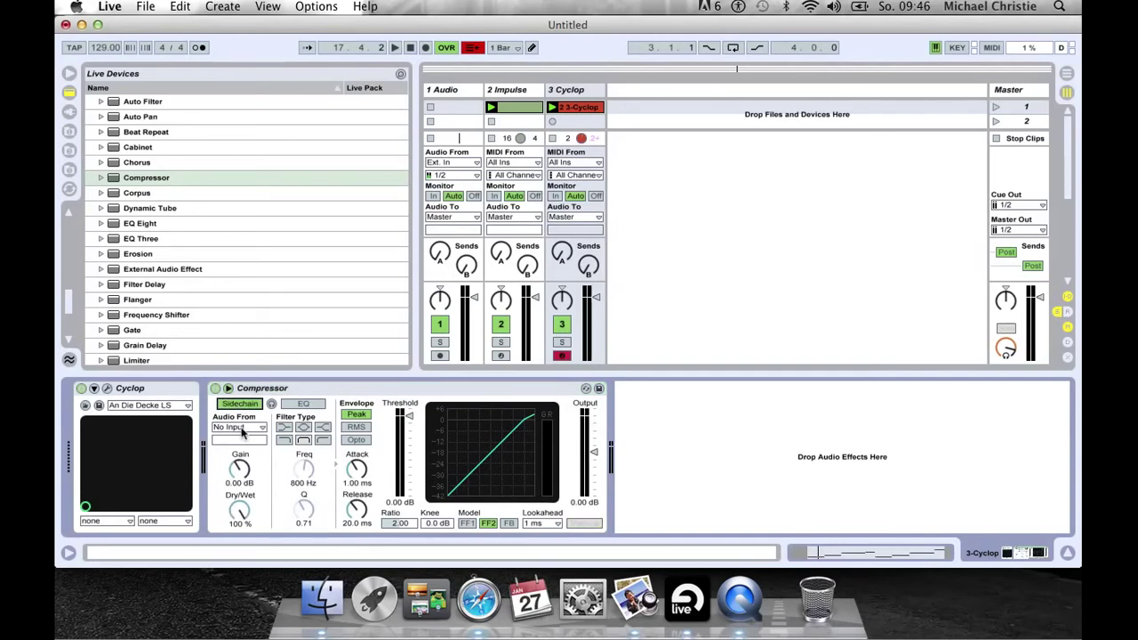
left_click(240, 429)
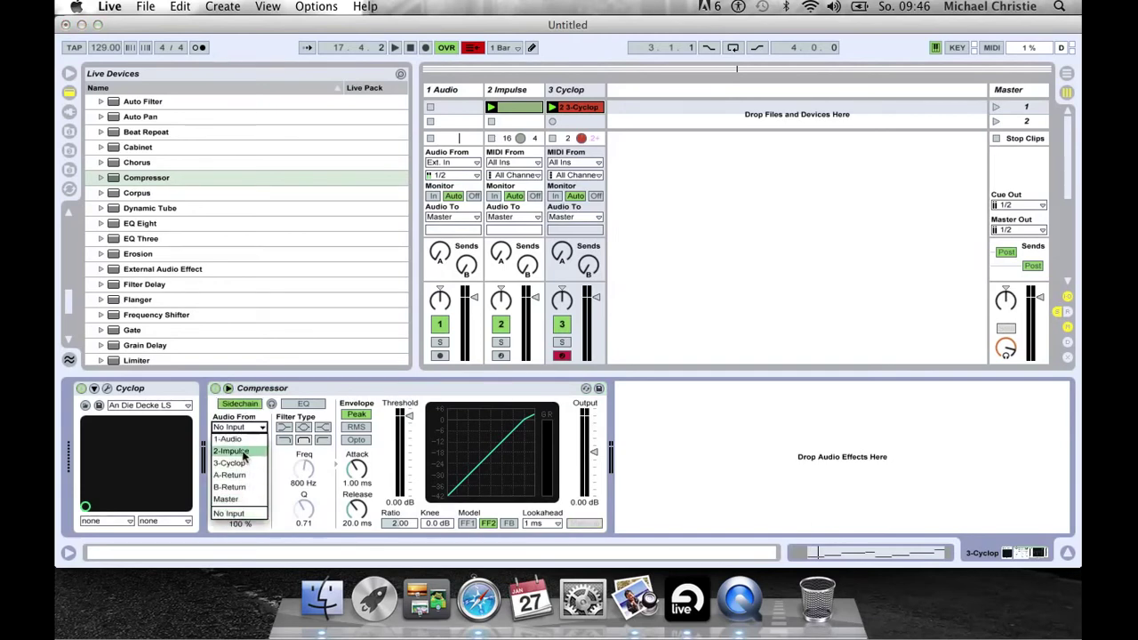
left_click(233, 451)
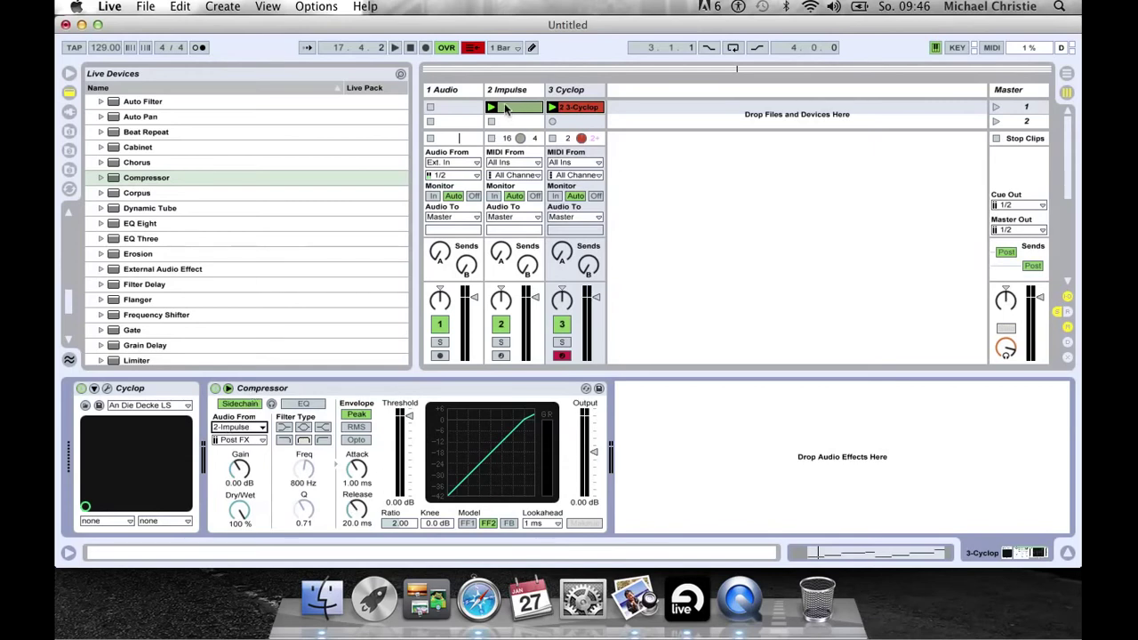
Step: Lower the Compressor's threshold to -34.5 dB during playback, and relaunch the kick clip with the Impulse track muted
left_click(553, 106)
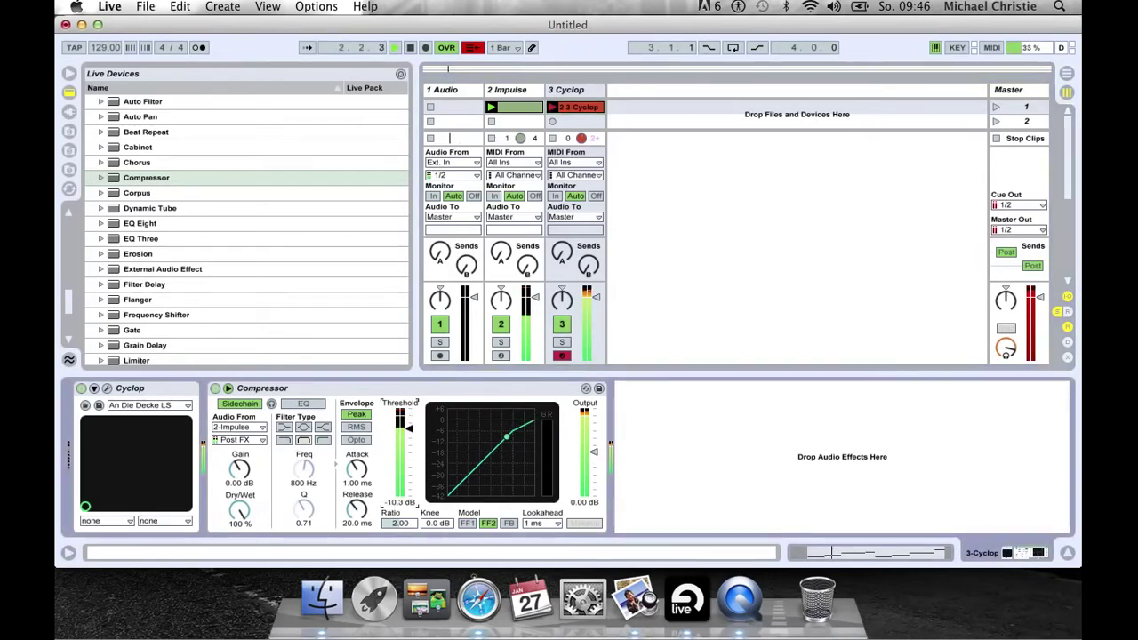
left_click_drag(397, 447, 410, 452)
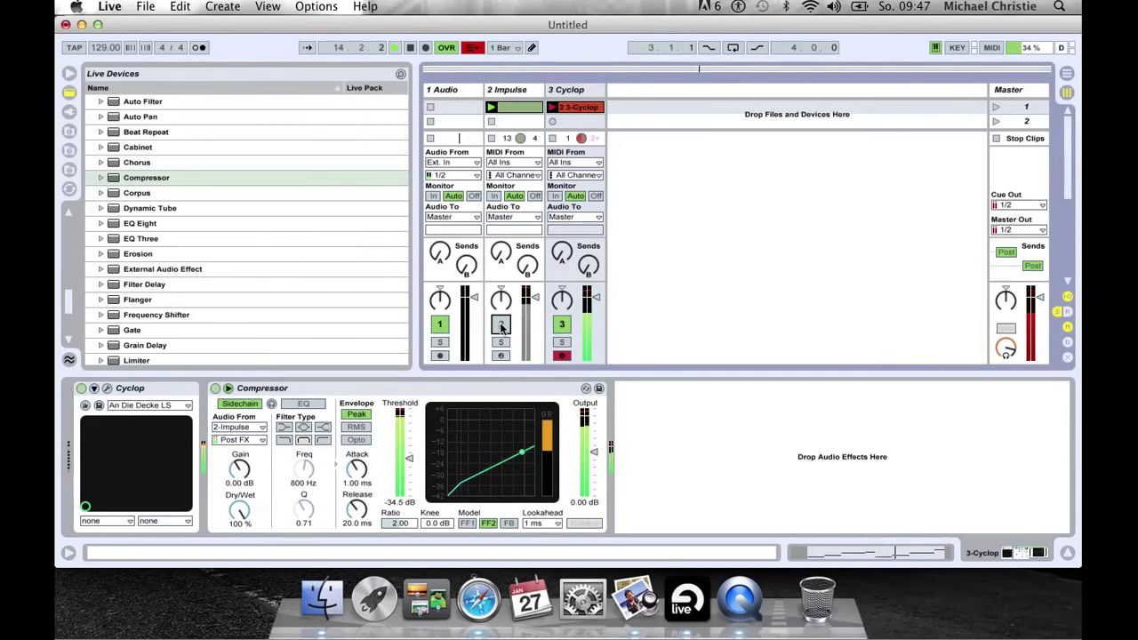
left_click(492, 109)
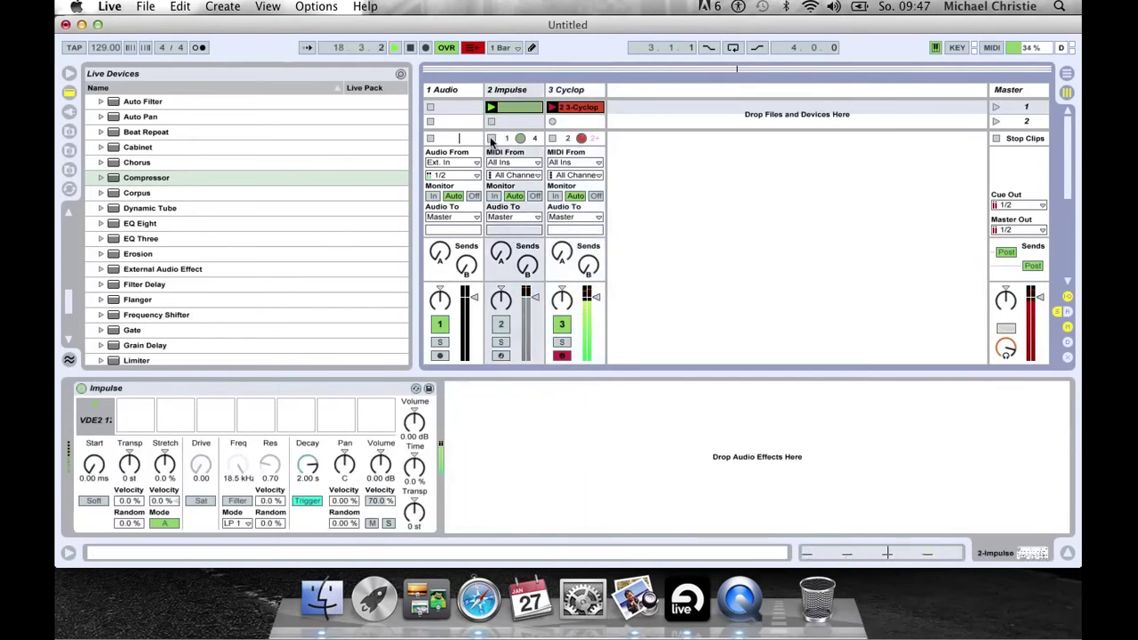
Step: Stop and relaunch the kick clip to compare the bass without and with sidechain ducking, and unmute the Impulse track
left_click(491, 139)
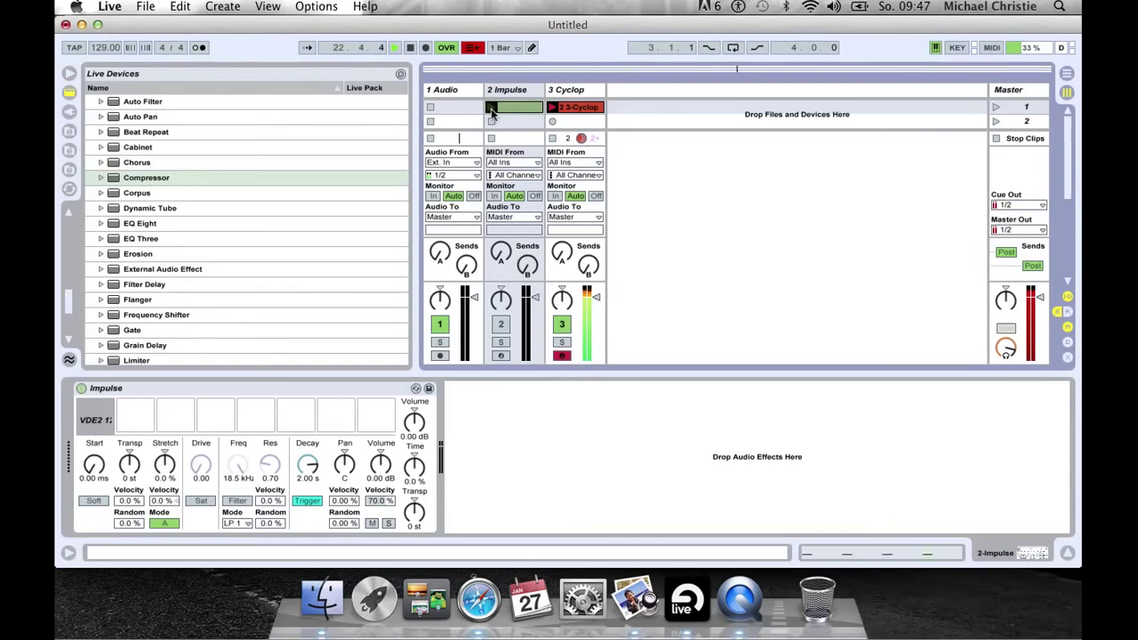
left_click(490, 106)
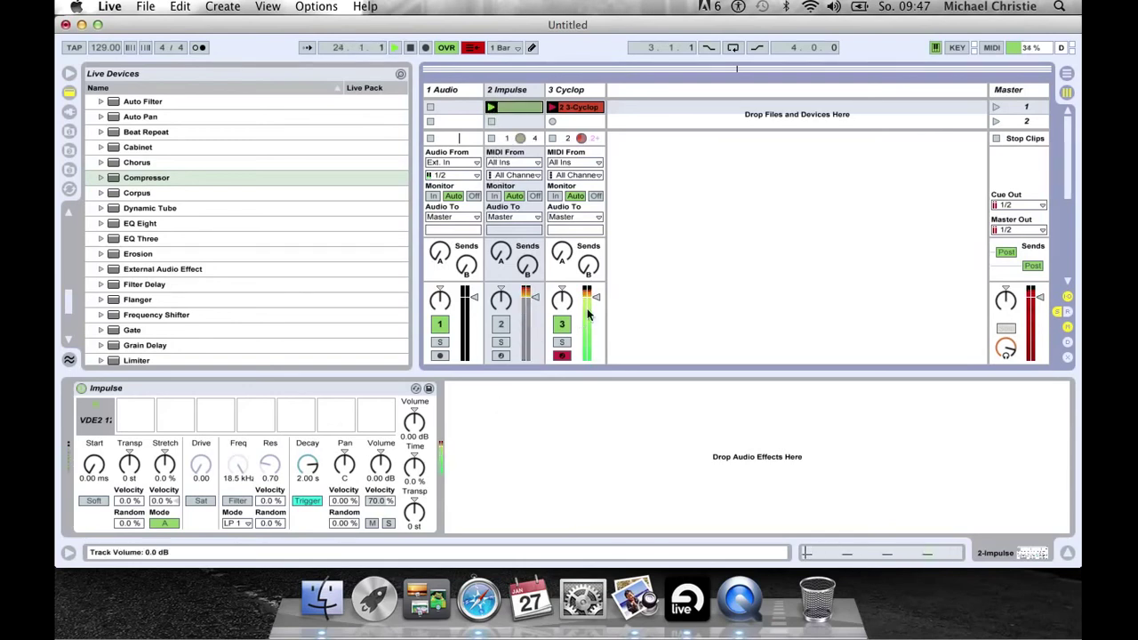
left_click(501, 325)
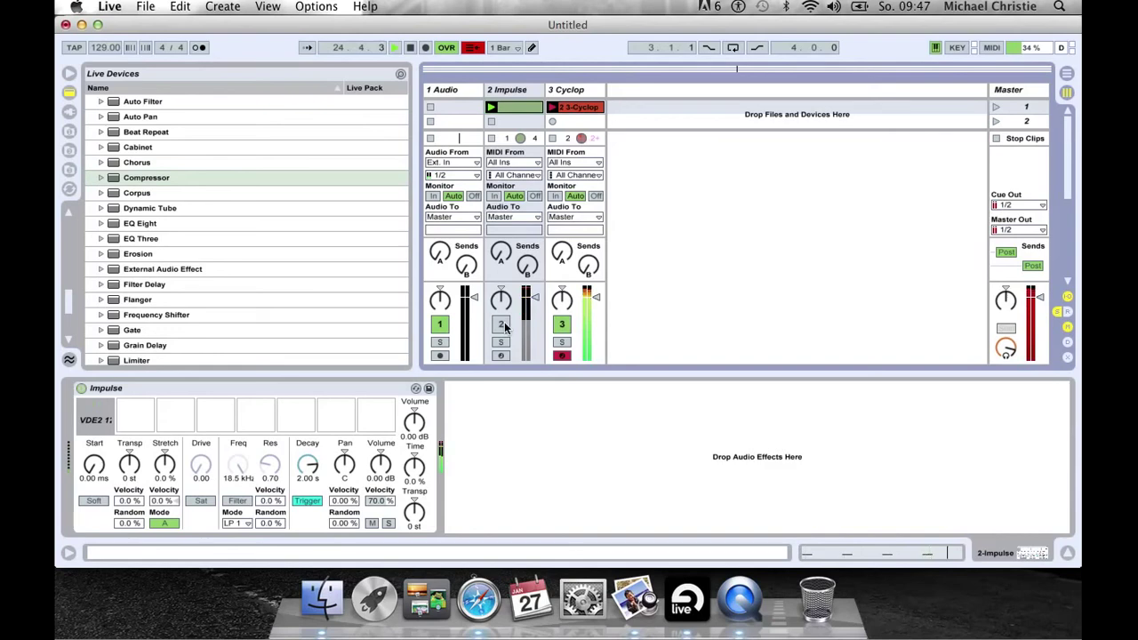
left_click(501, 325)
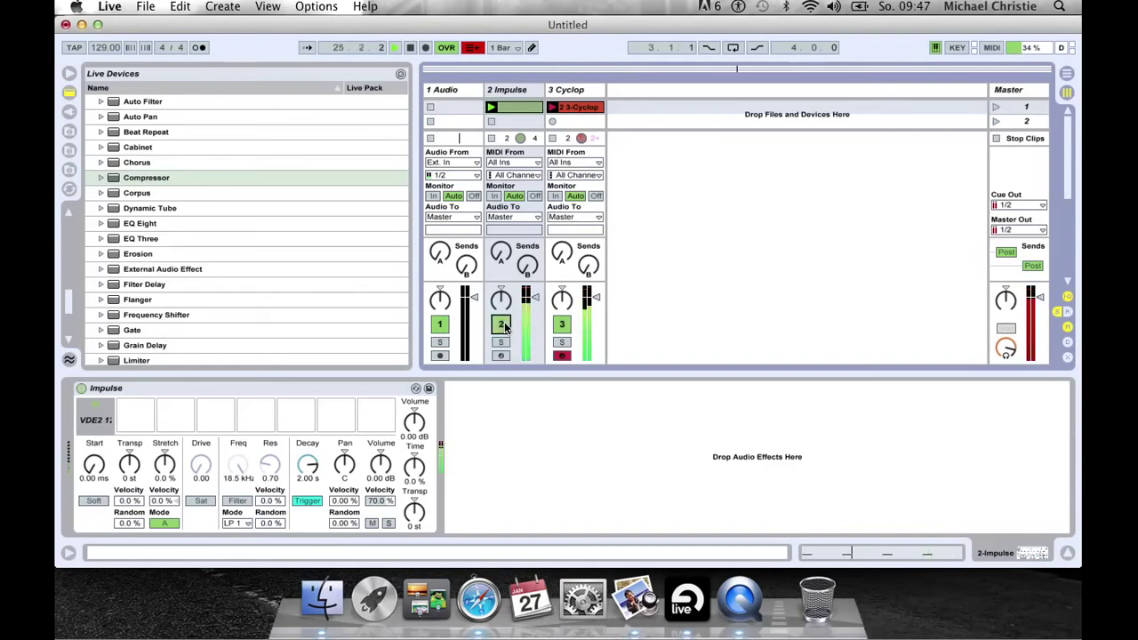
Step: Browse the Samples folder and expand the VDE2 128BPM Dub Kit in Vengeance Dirty Electro Vol.2
left_click(69, 149)
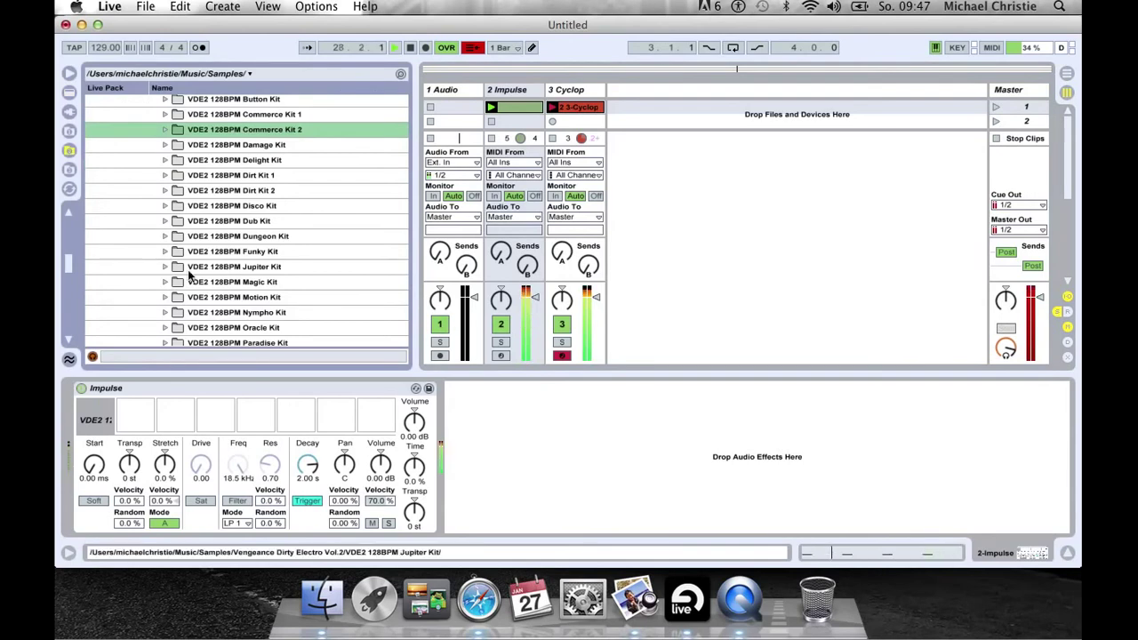
scroll(189, 276, "up", 6)
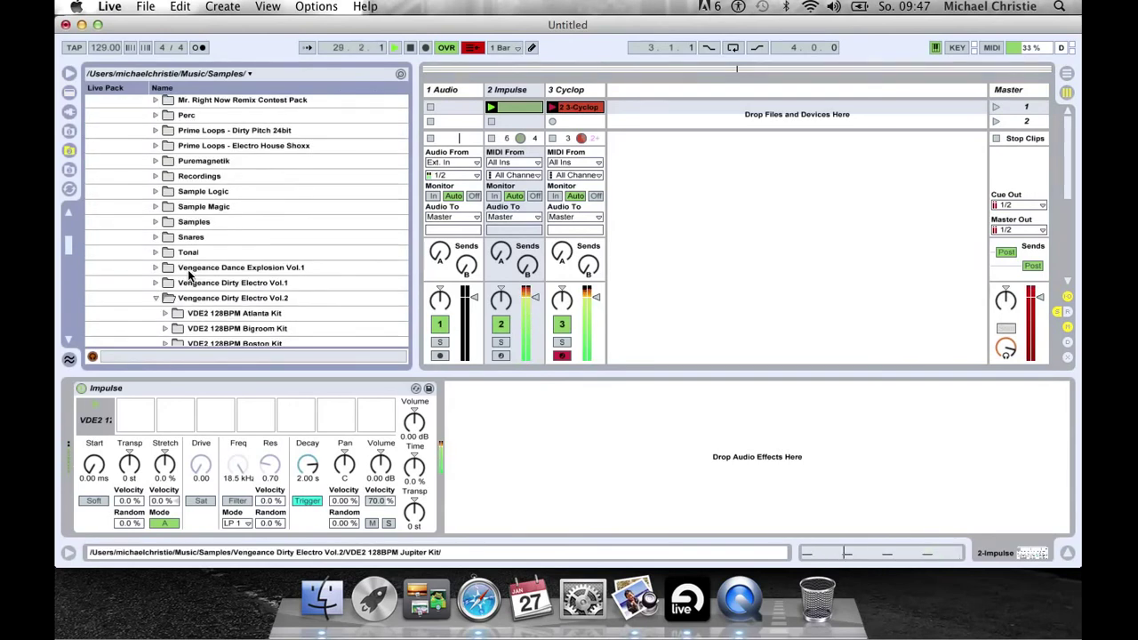
scroll(190, 237, "down", 4)
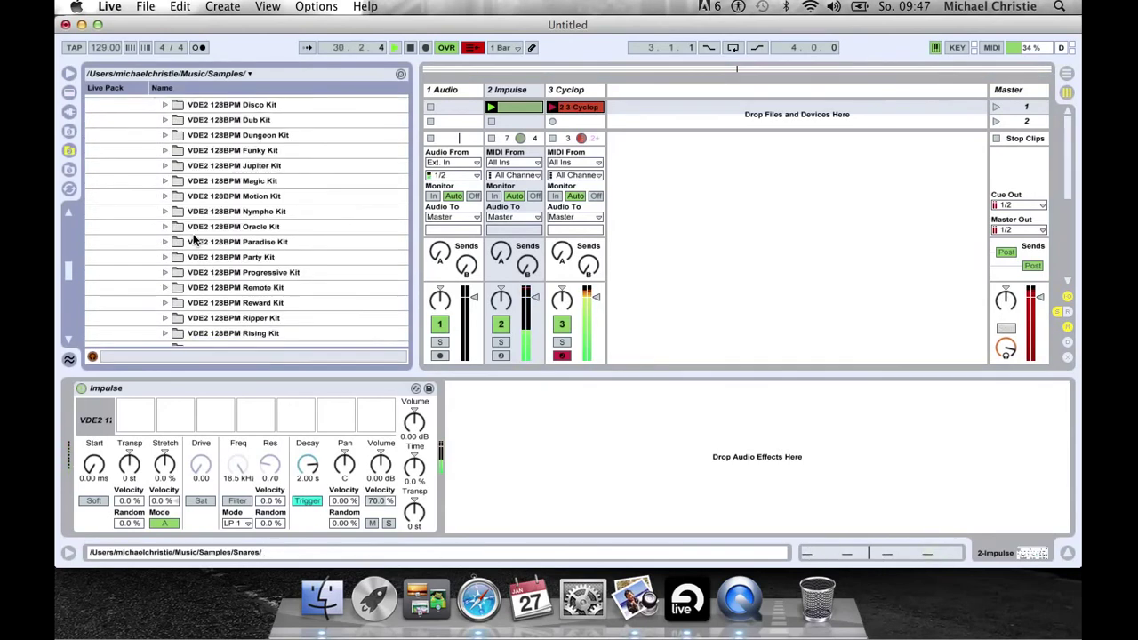
scroll(192, 238, "up", 3)
scroll(193, 238, "down", 5)
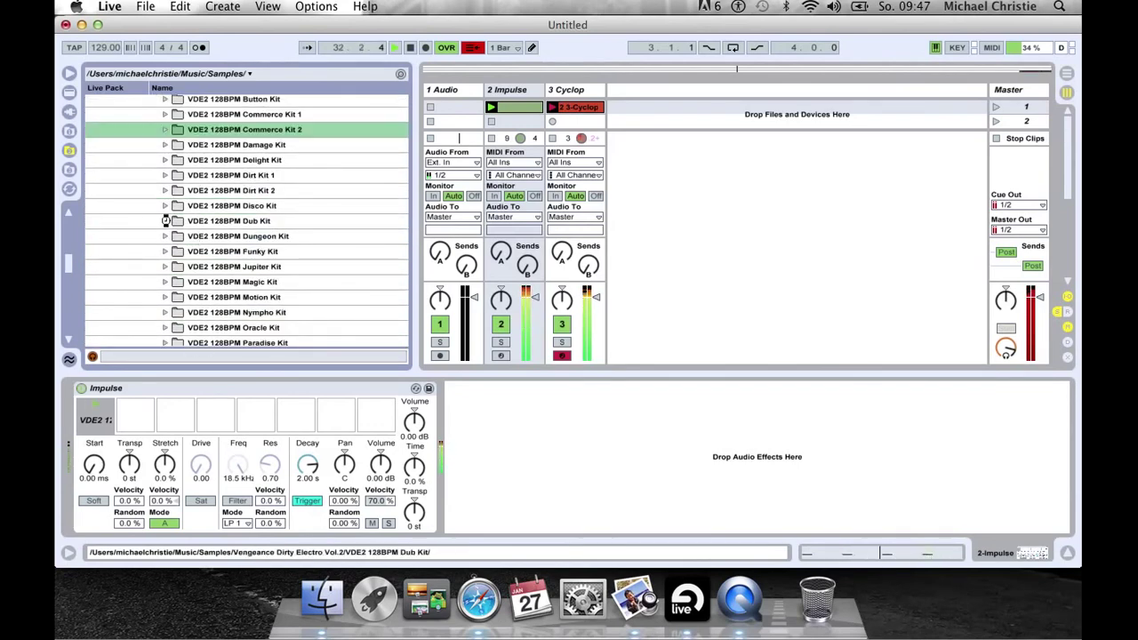
left_click(165, 220)
Step: Preview VDE2 128BPM Dub Drums 6.wav, place it in the first clip slot of the 1 Audio track and launch it
left_click(281, 313)
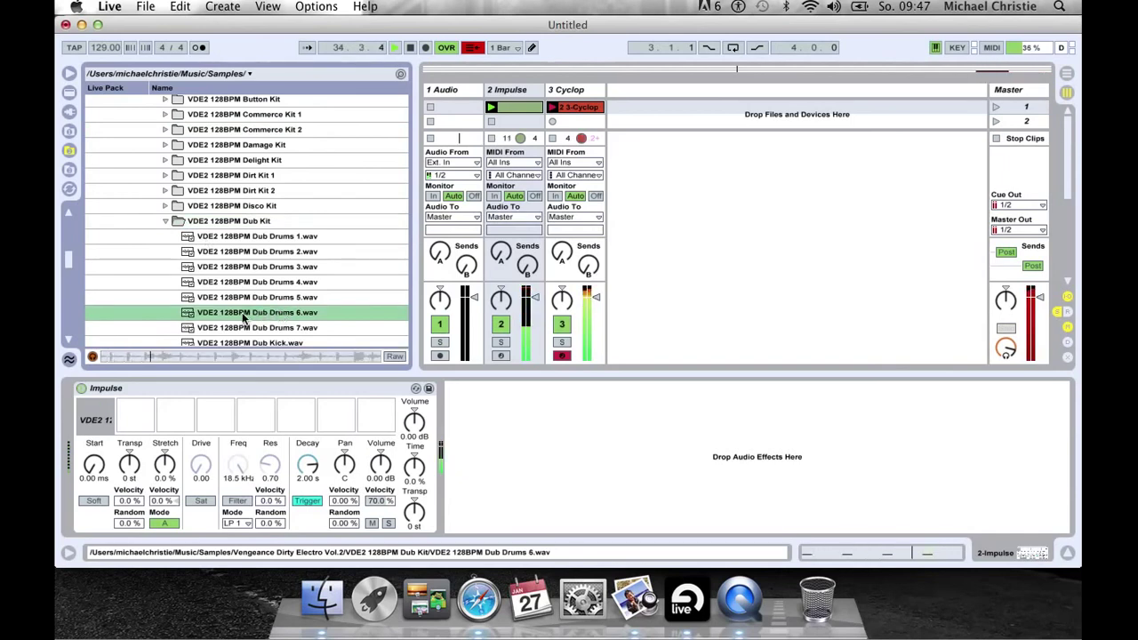
left_click_drag(244, 318, 435, 108)
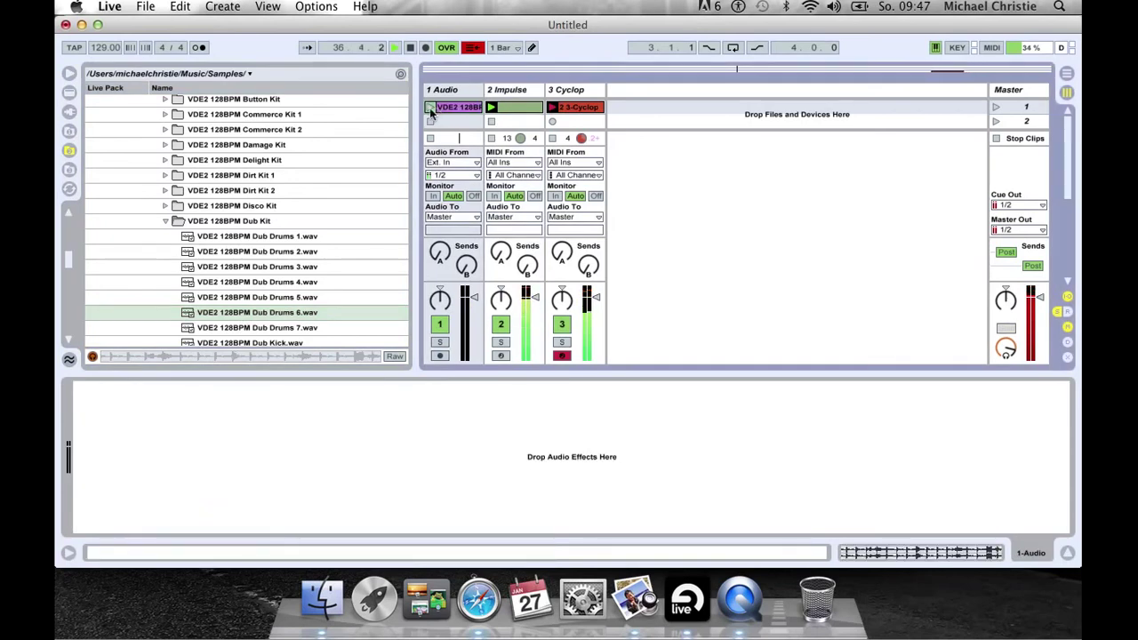
left_click(431, 108)
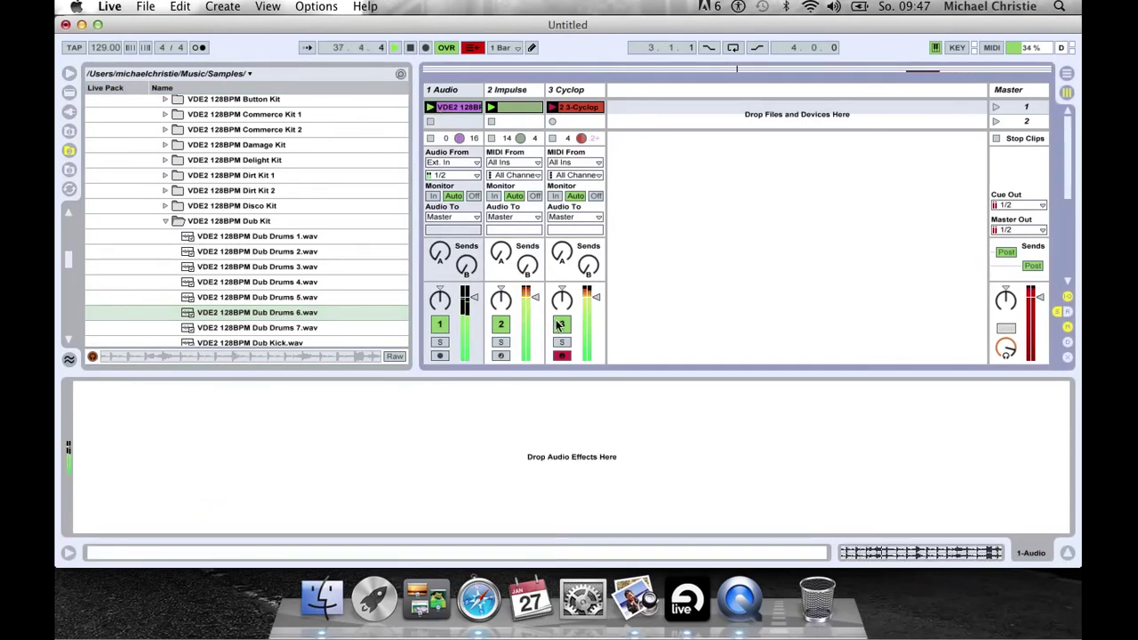